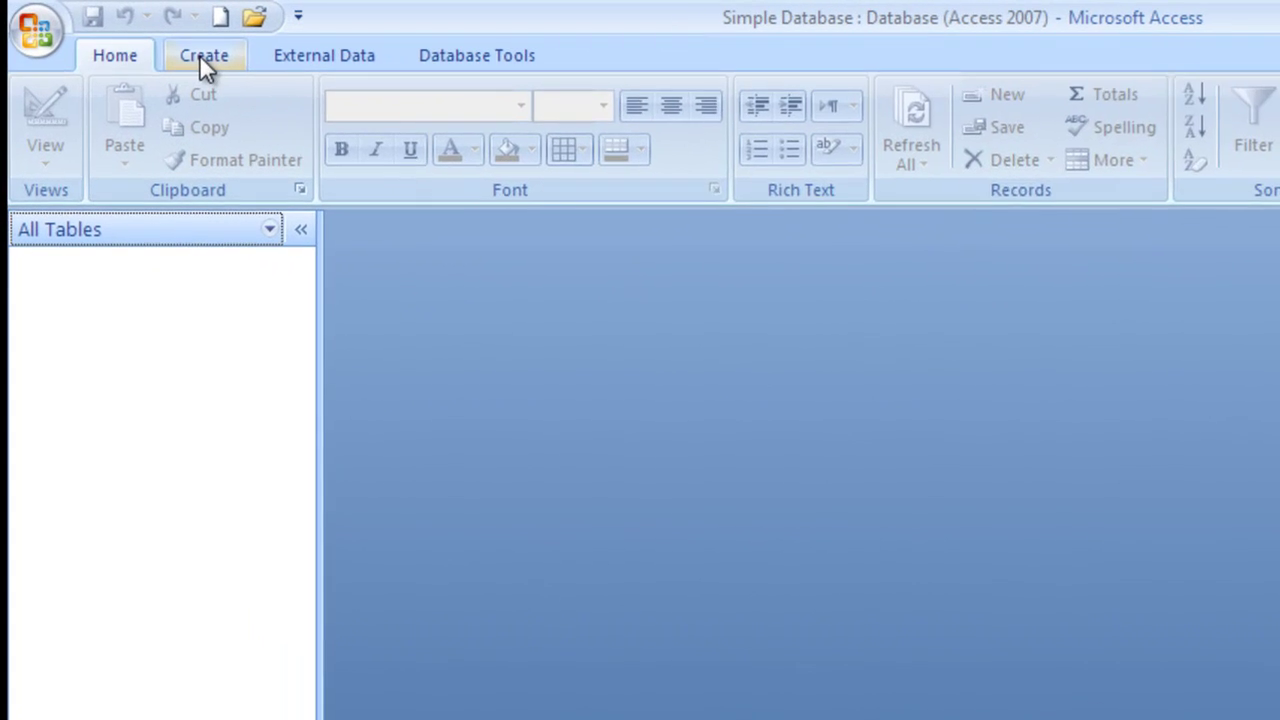
- Create a new blank table, Table1, in Datasheet View and bring up its view choices
click(202, 56)
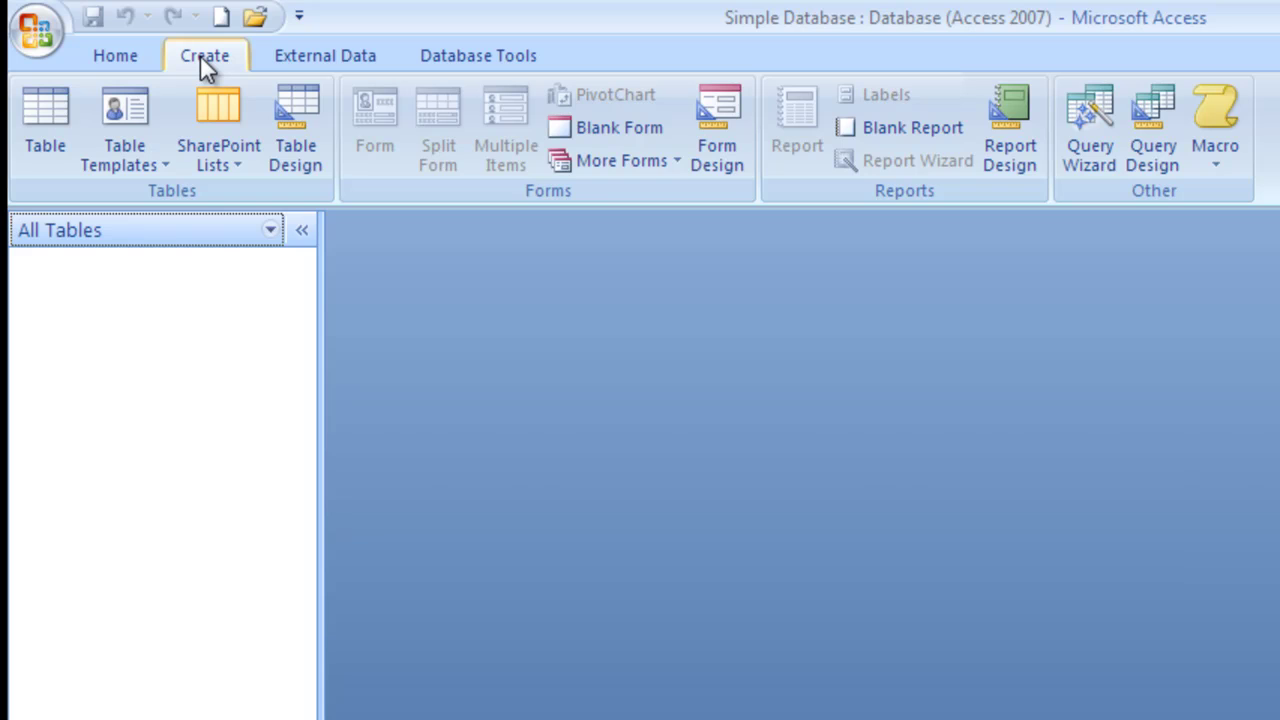
click(42, 115)
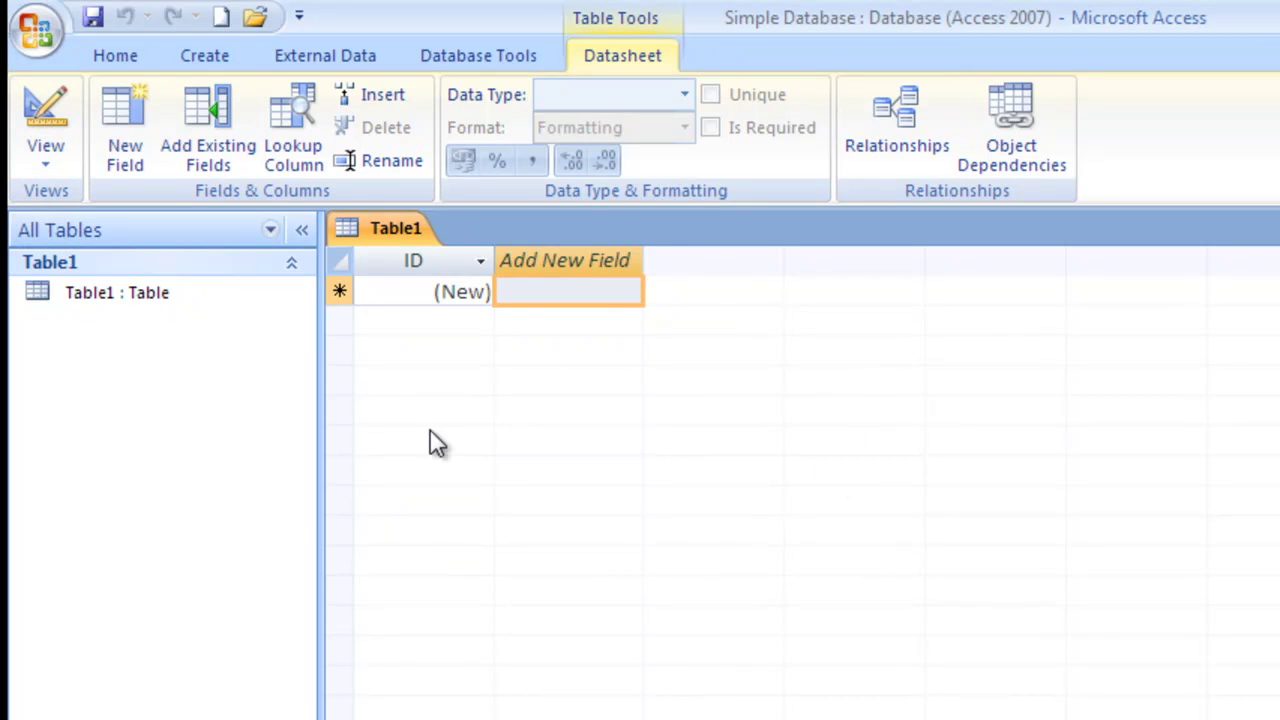
click(45, 165)
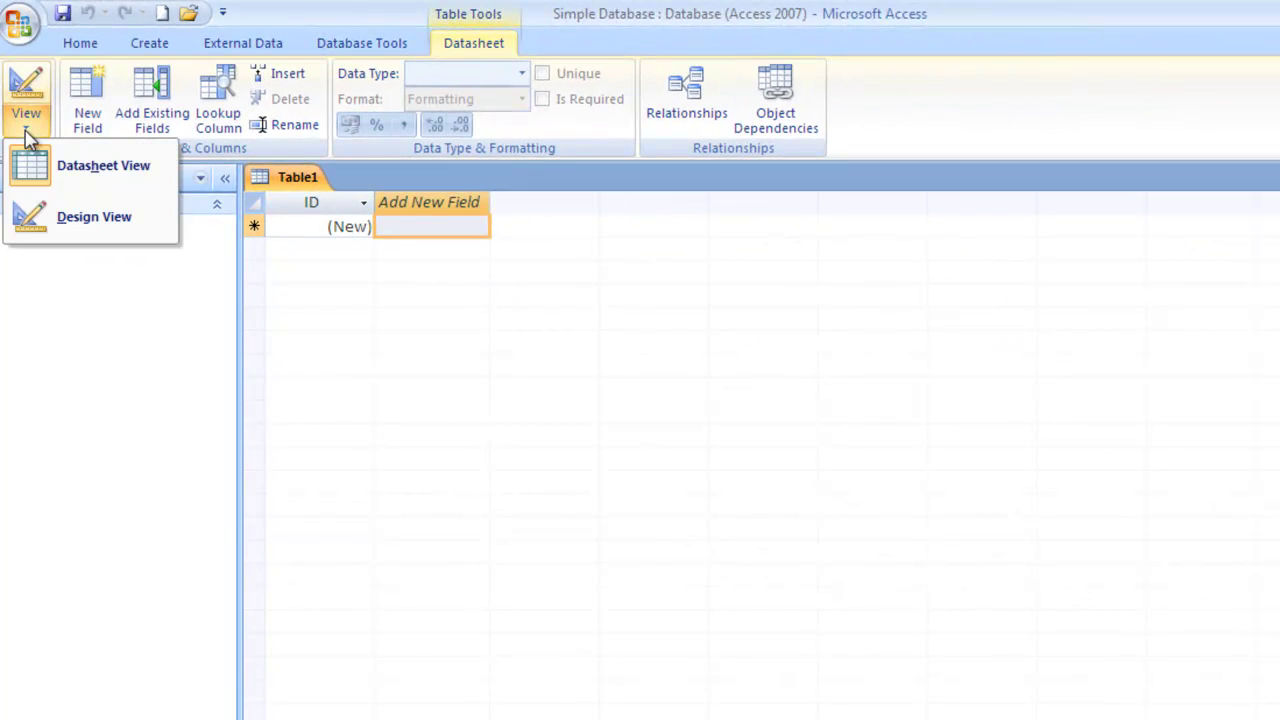
- Switch the new table to Design View, naming it tblClients when prompted to save
click(90, 220)
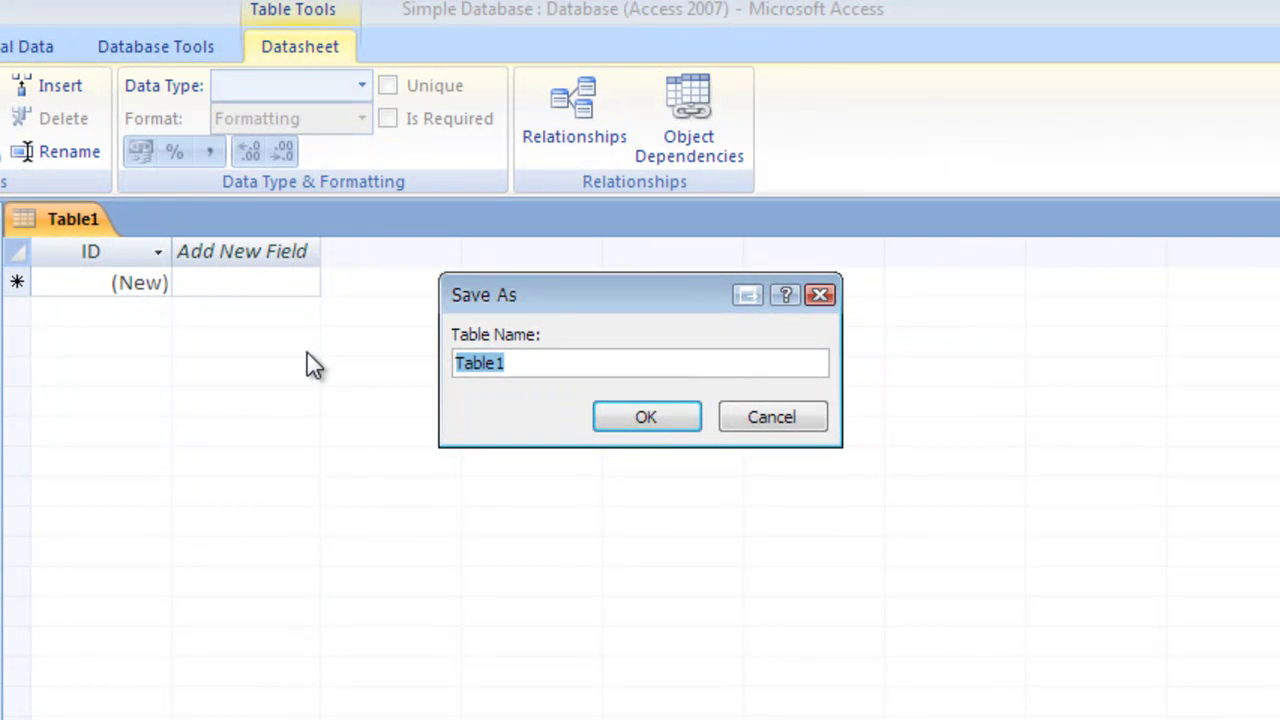
text(tbl)
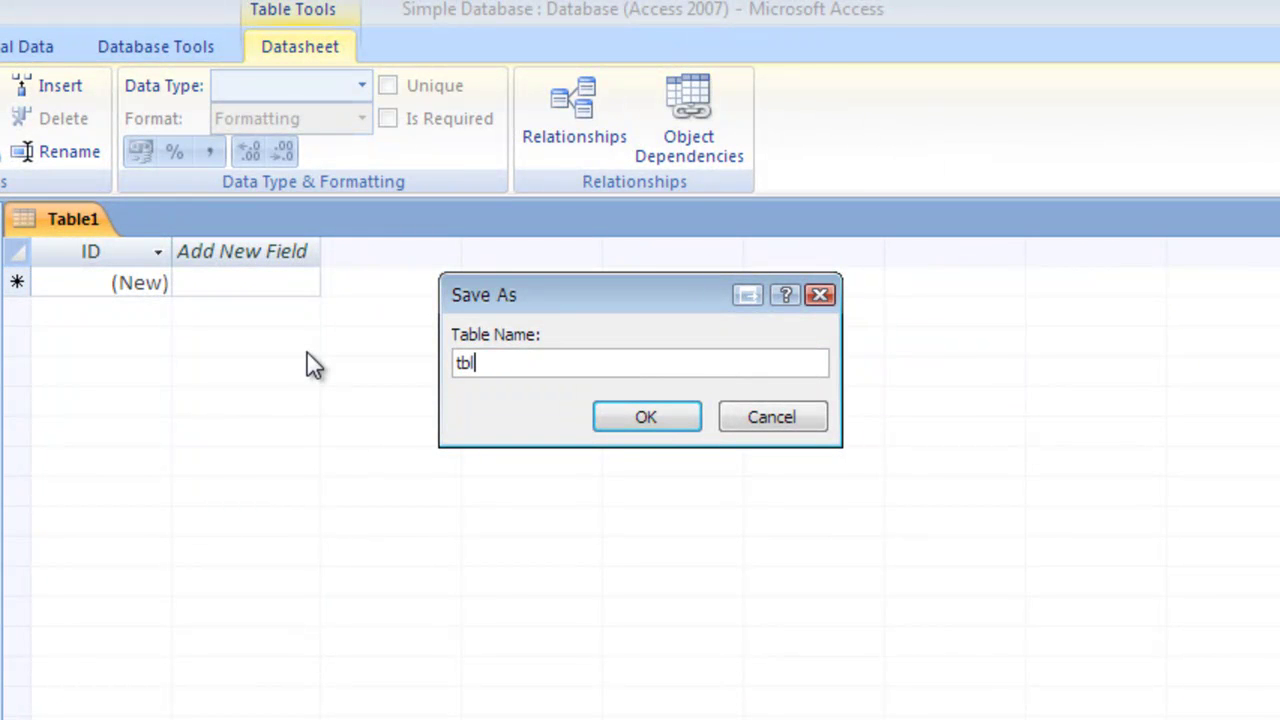
text(Clients)
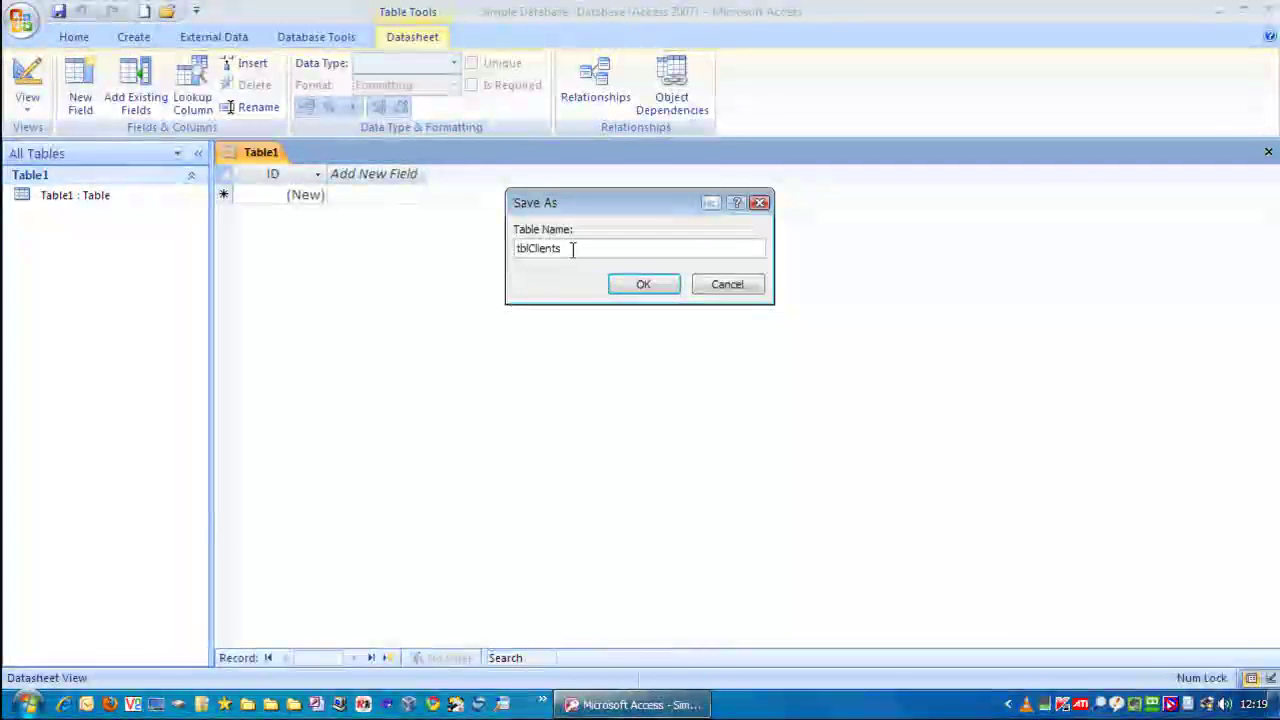
- Save as tblClients and rename the ID primary key to ClientID, keeping AutoNumber
click(644, 284)
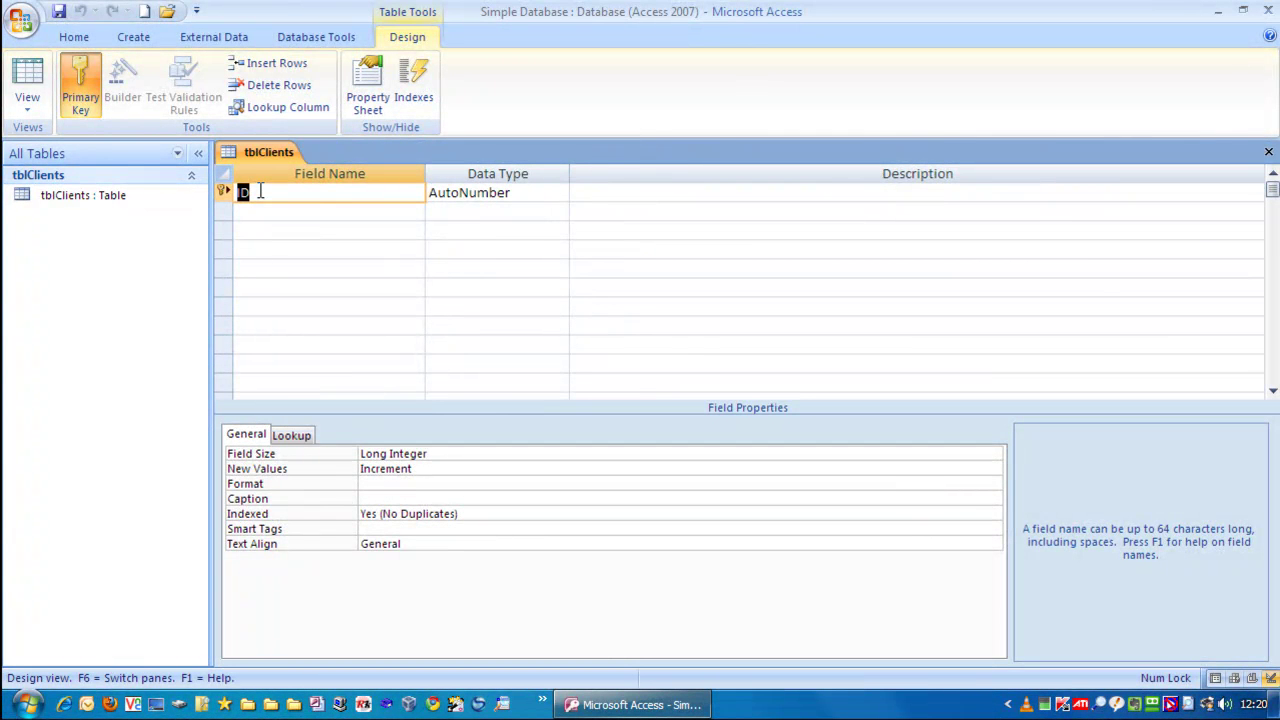
text(ClientID)
key(Tab)
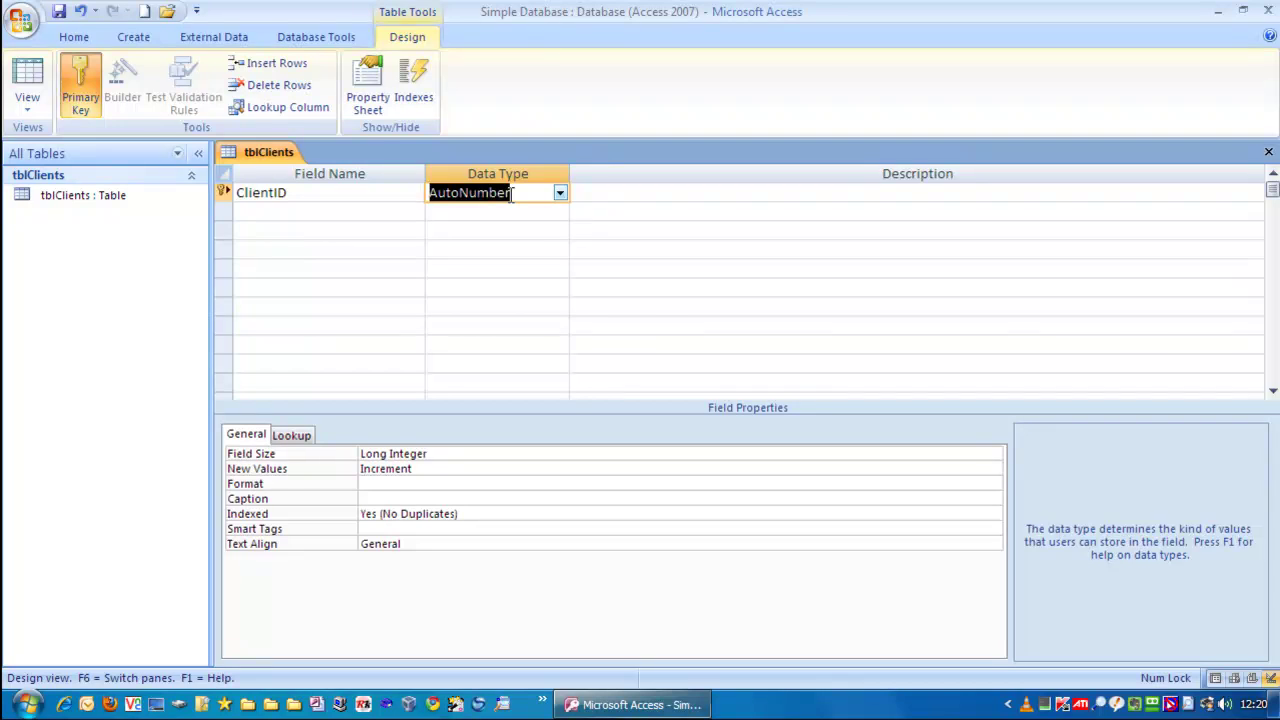
key(Tab)
key(Tab)
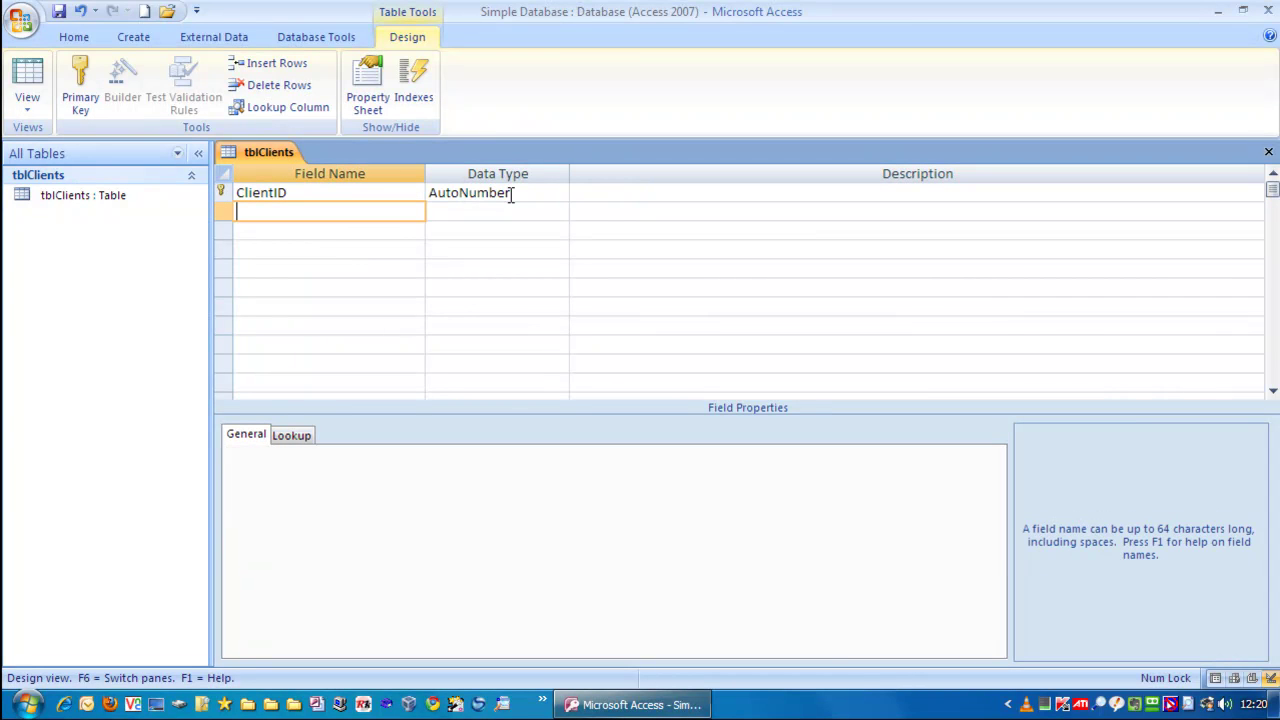
- Add FirstName, LastName and City as Text fields, then enter a new field named DOB
text(FirstName)
key(Tab)
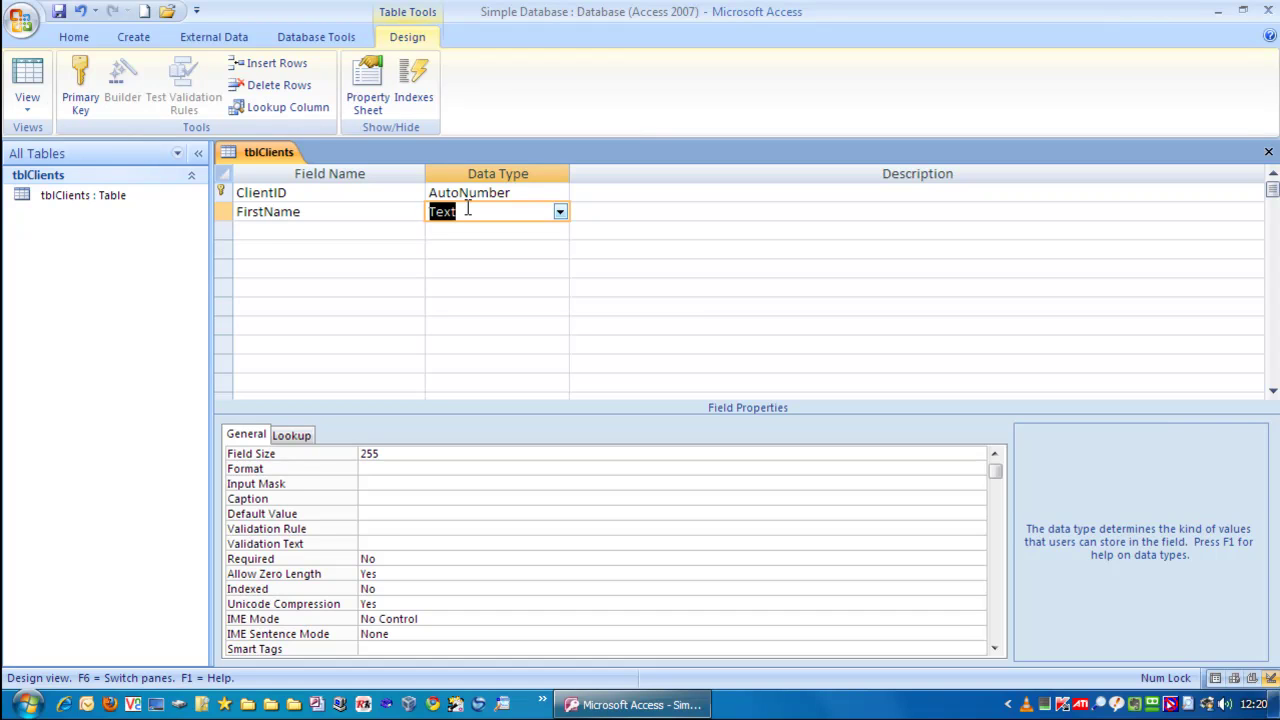
key(Tab)
key(Tab)
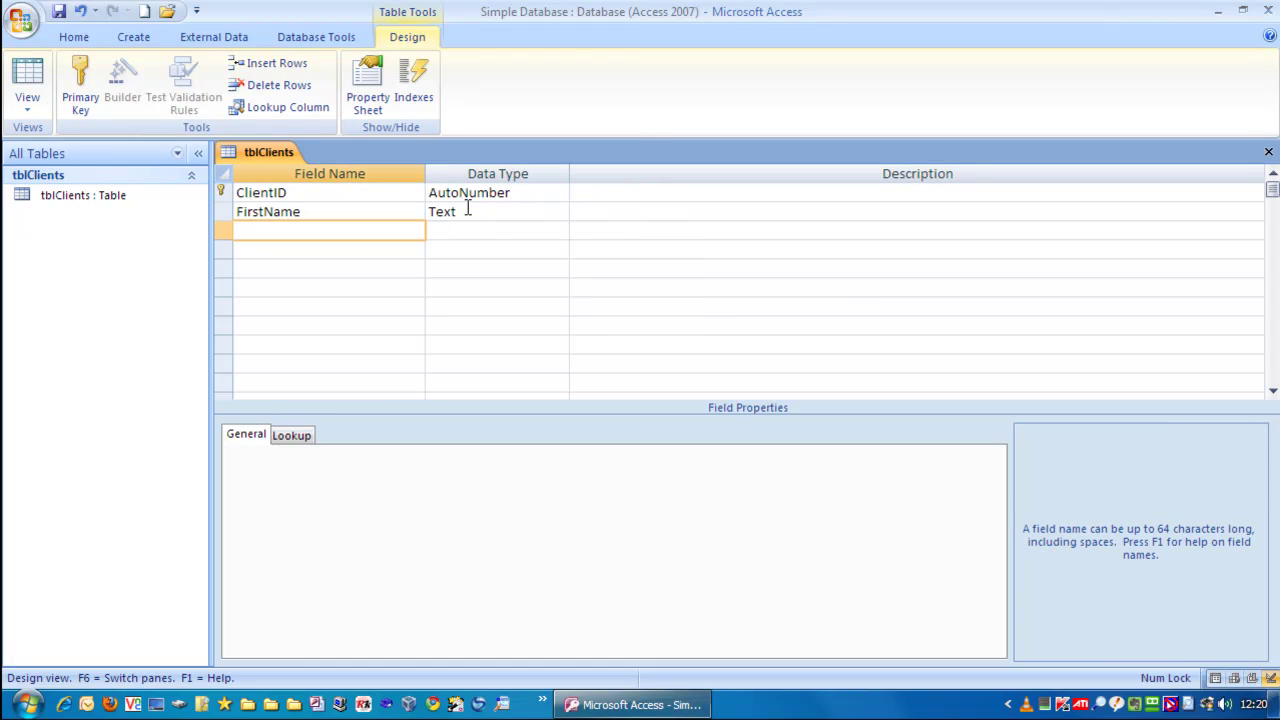
text(LastName)
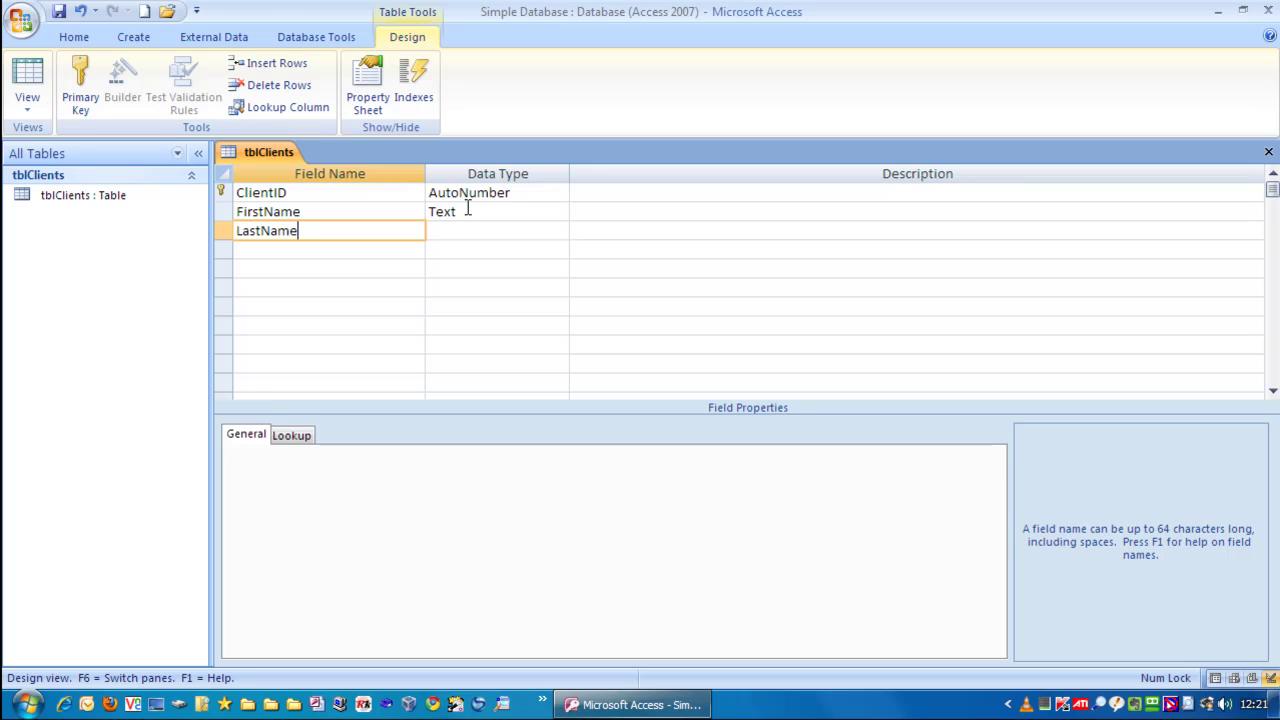
key(Tab)
key(Tab)
key(Tab)
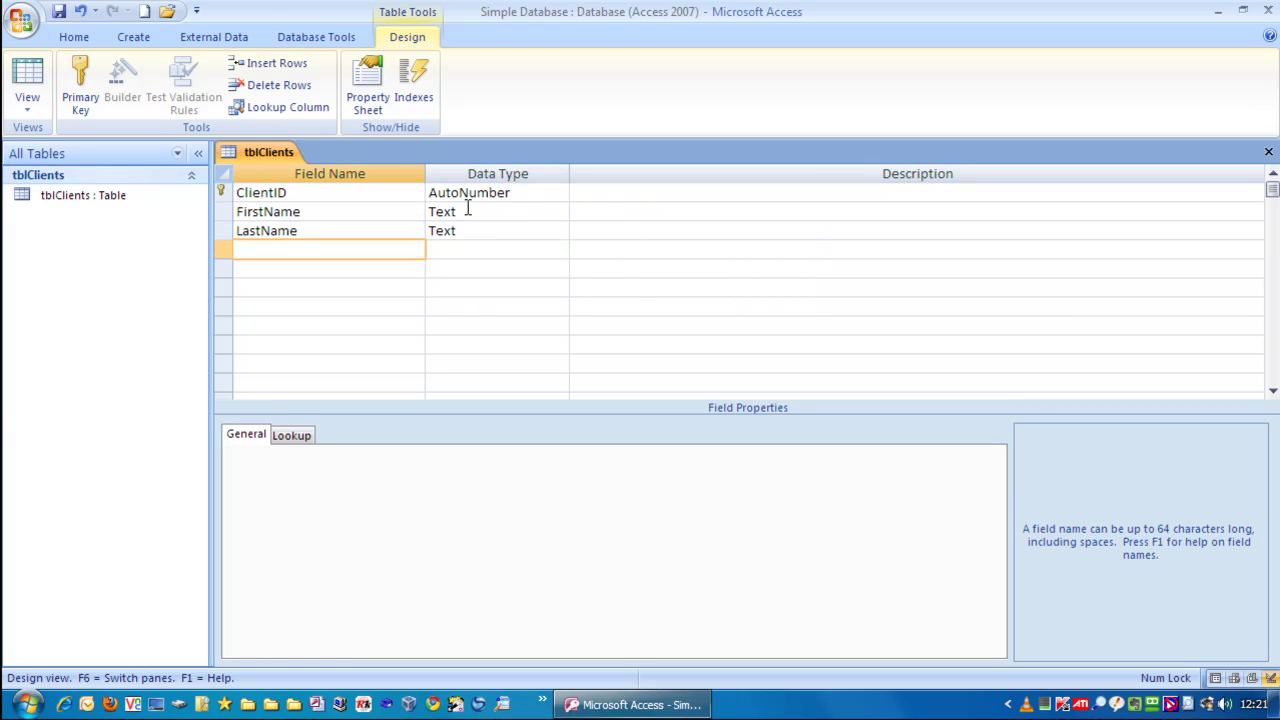
text(Cl)
text(ty)
key(Tab)
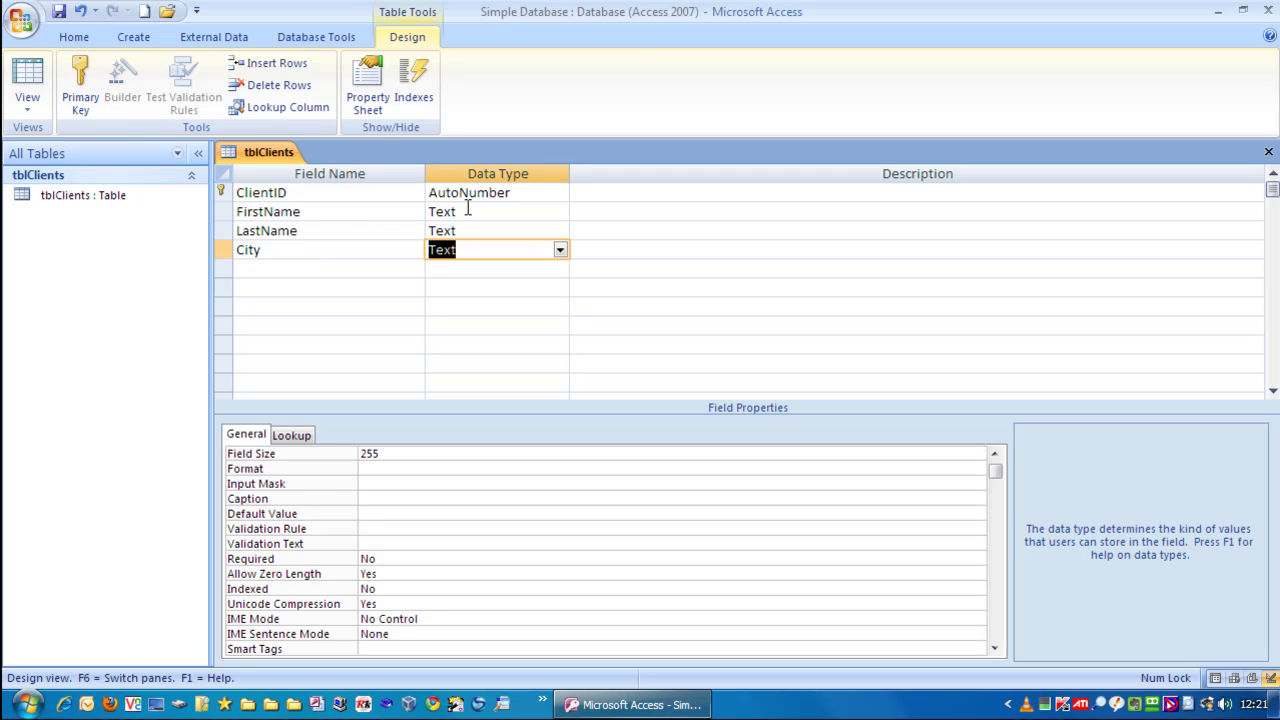
key(Tab)
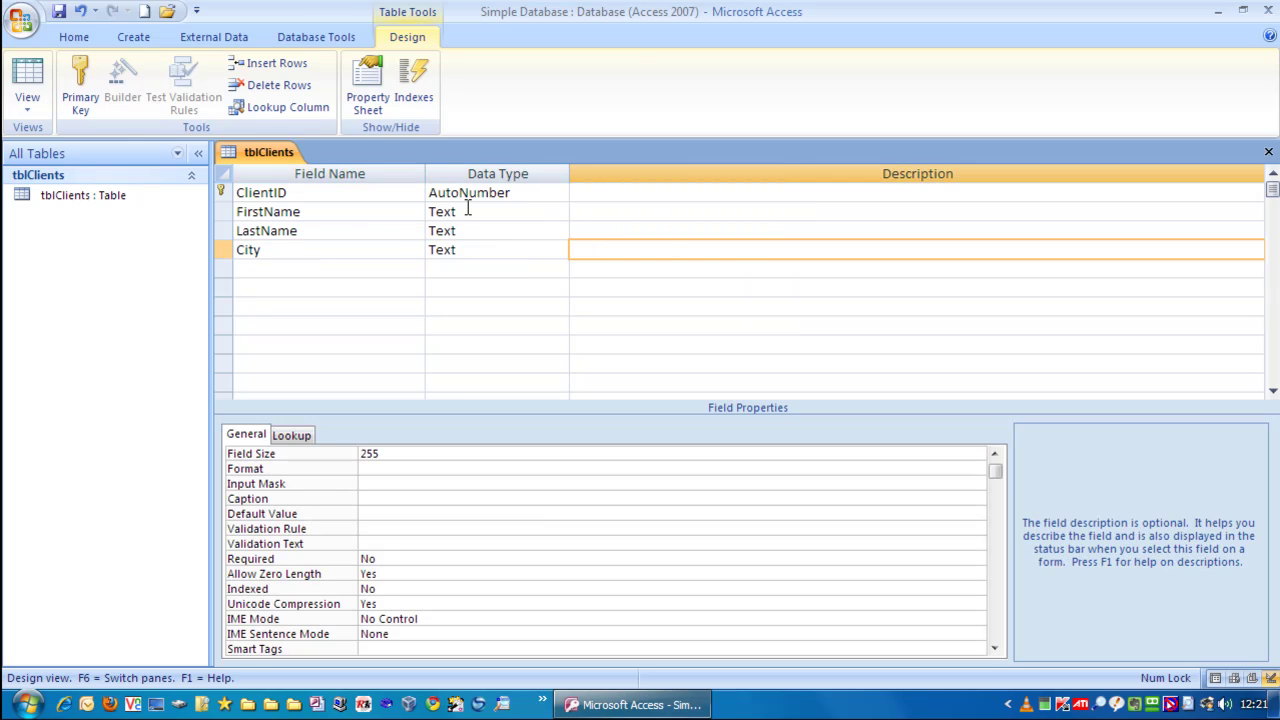
key(Tab)
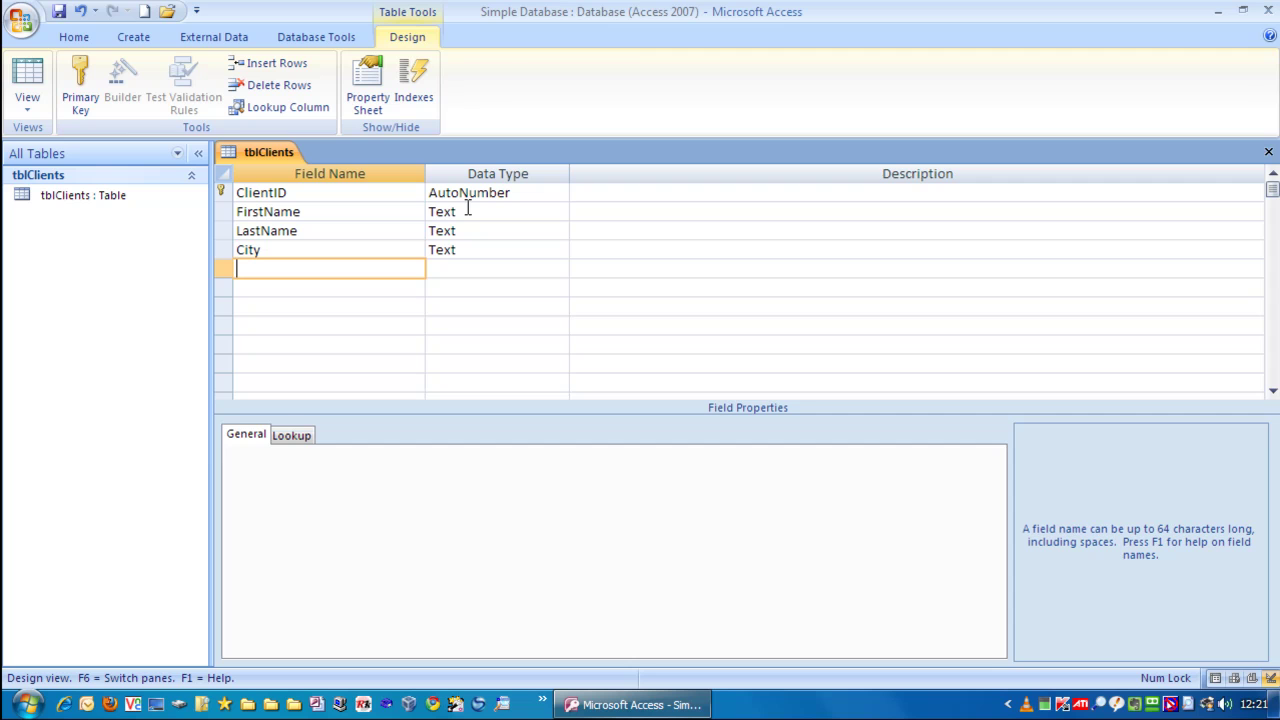
text(DOB)
key(Tab)
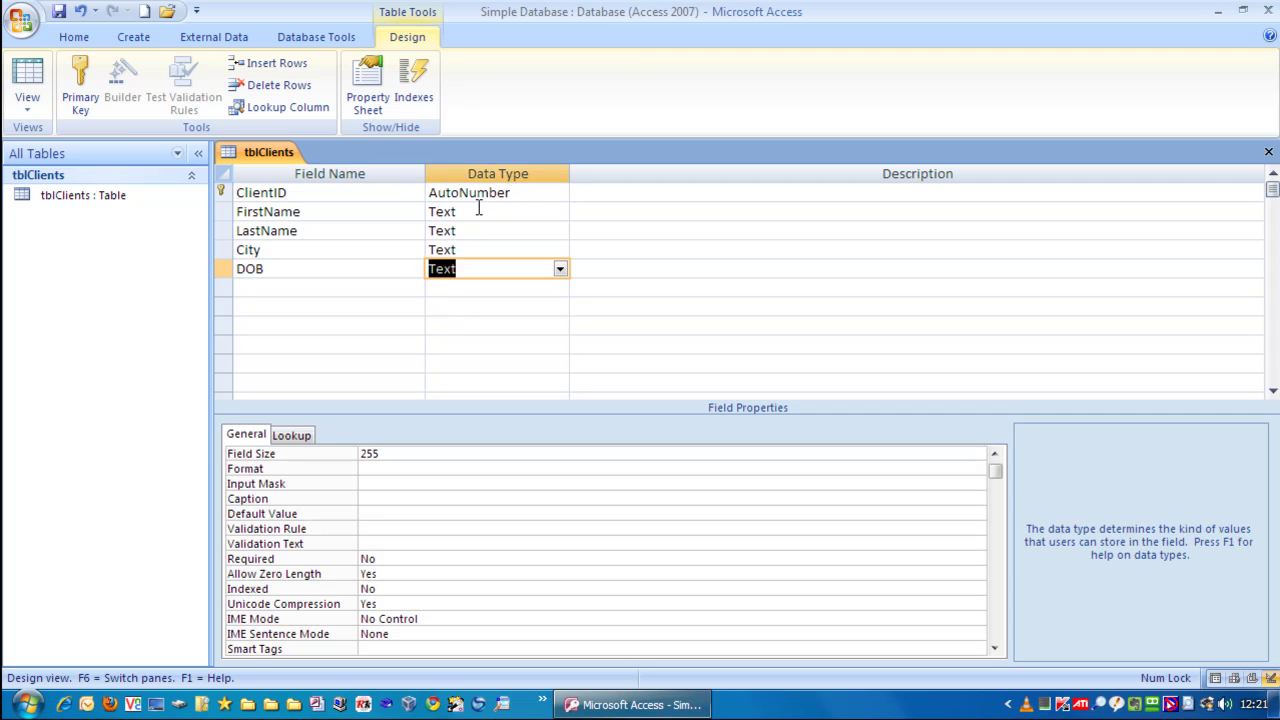
- Change the DOB field's data type to Date/Time
click(560, 270)
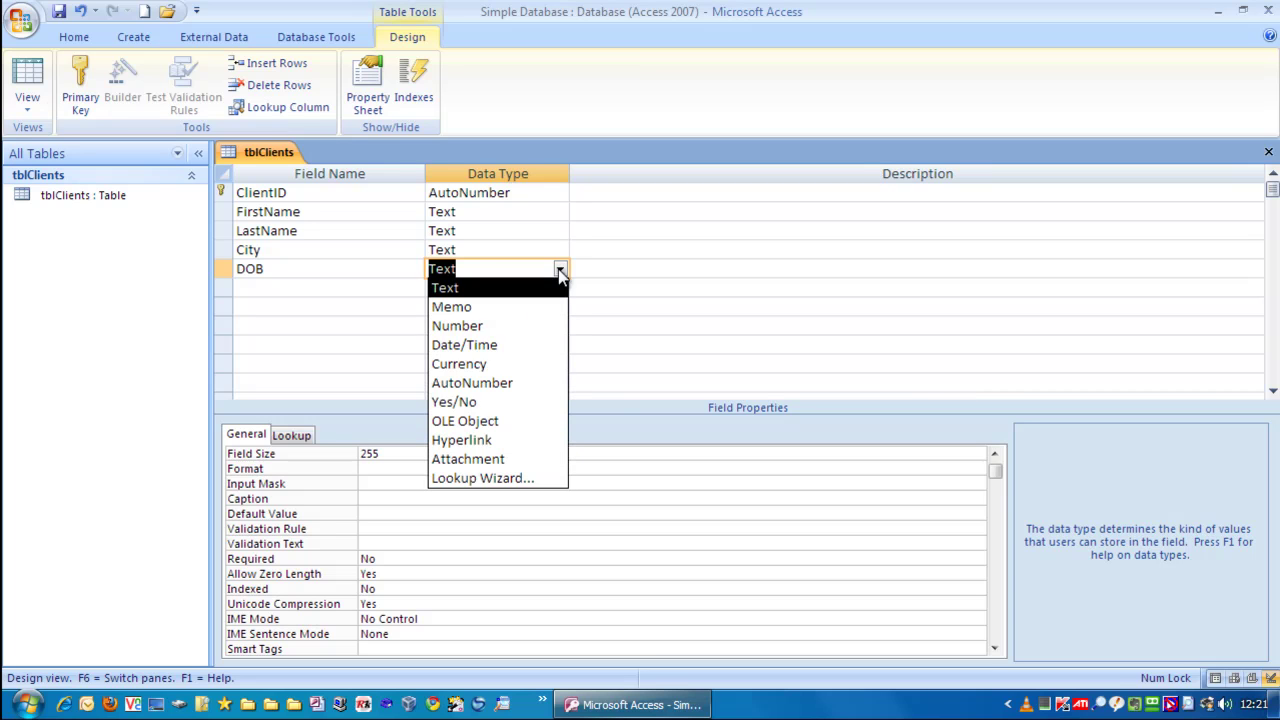
click(472, 346)
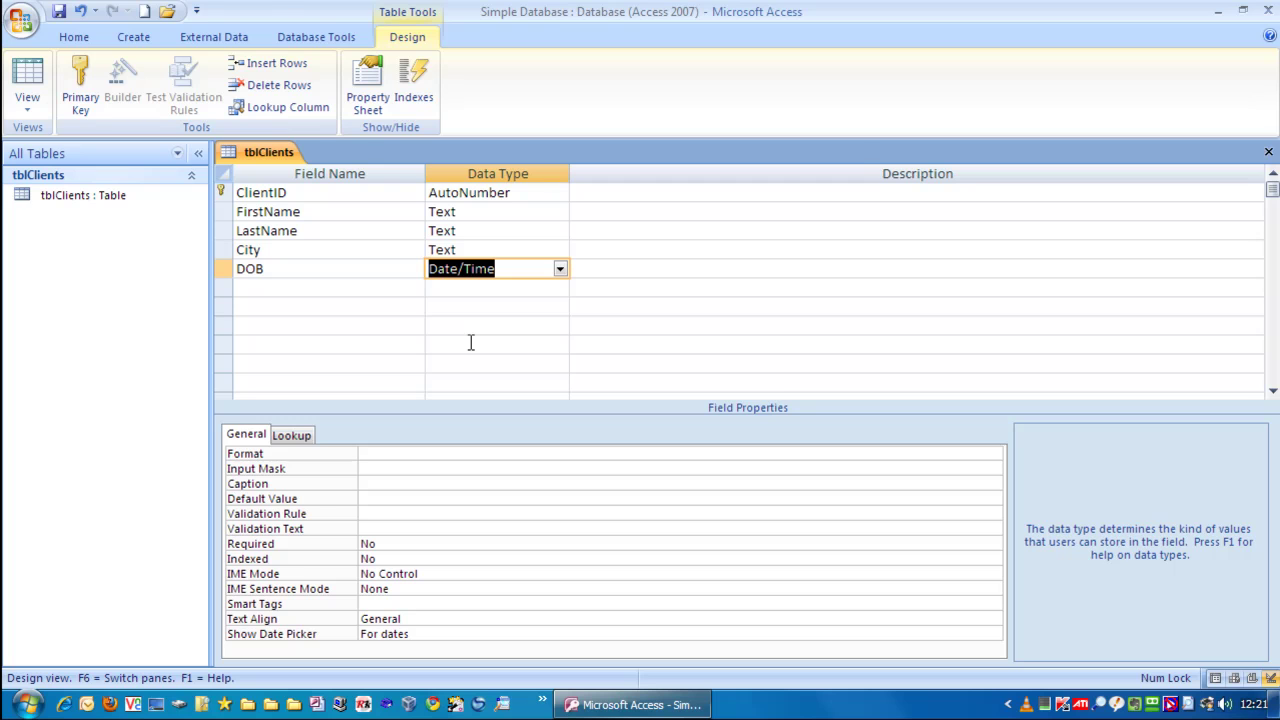
key(Tab)
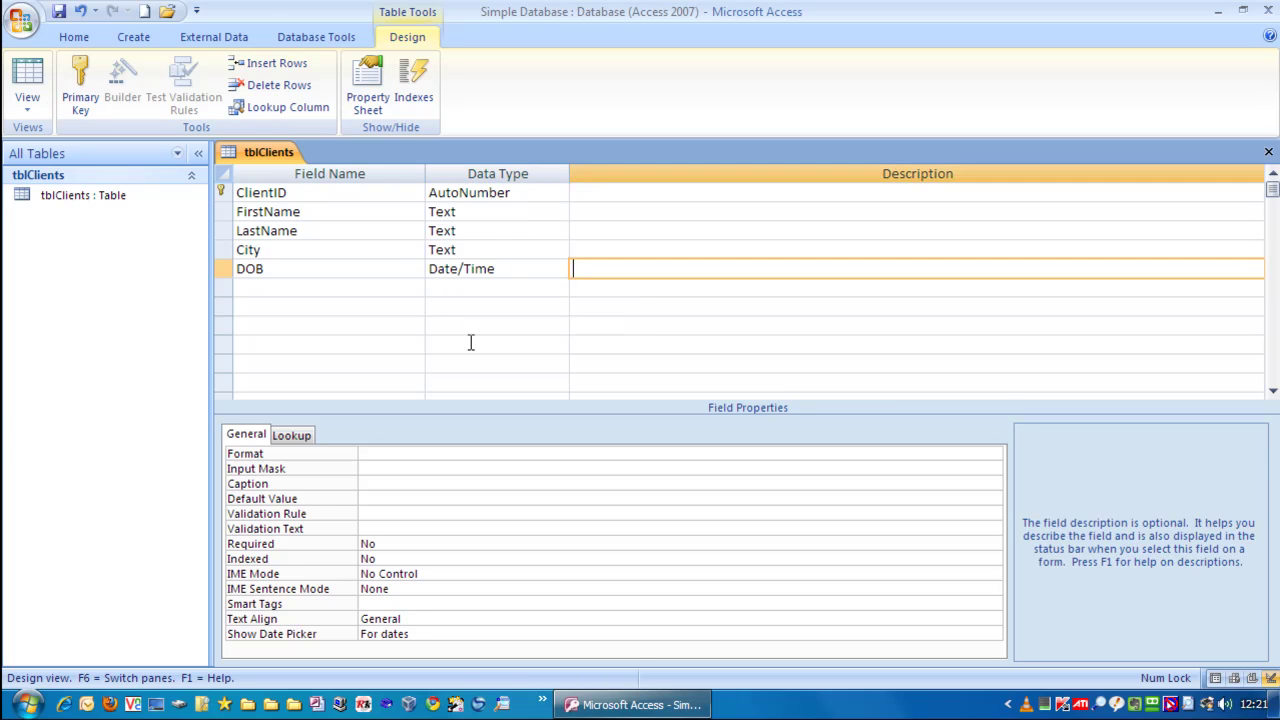
key(Tab)
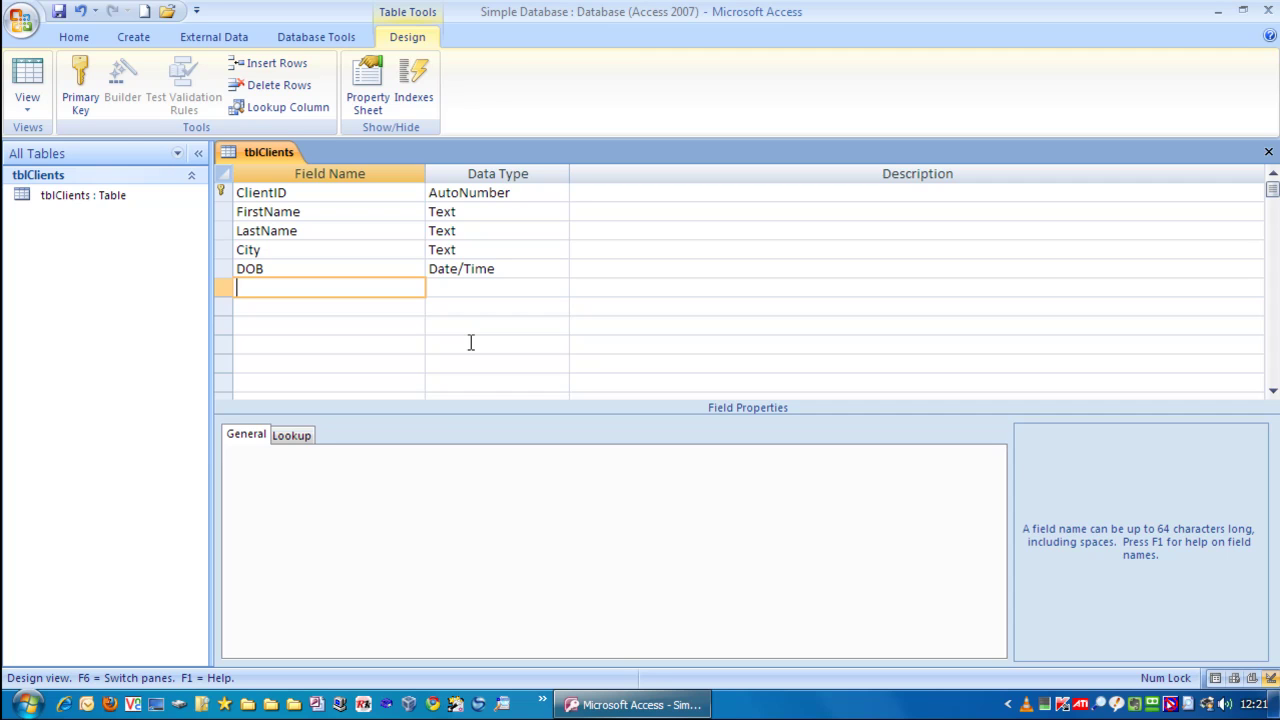
- Add a Notes field with the Memo data type
text(Notes)
key(Tab)
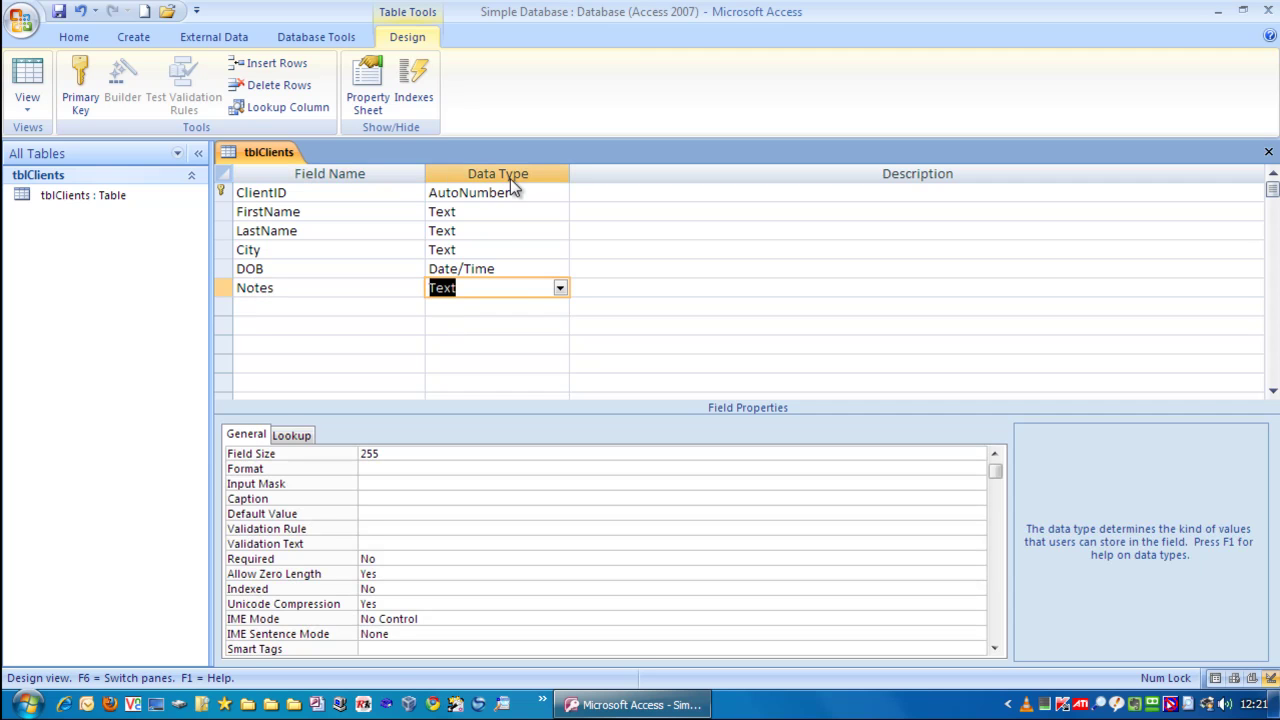
click(562, 288)
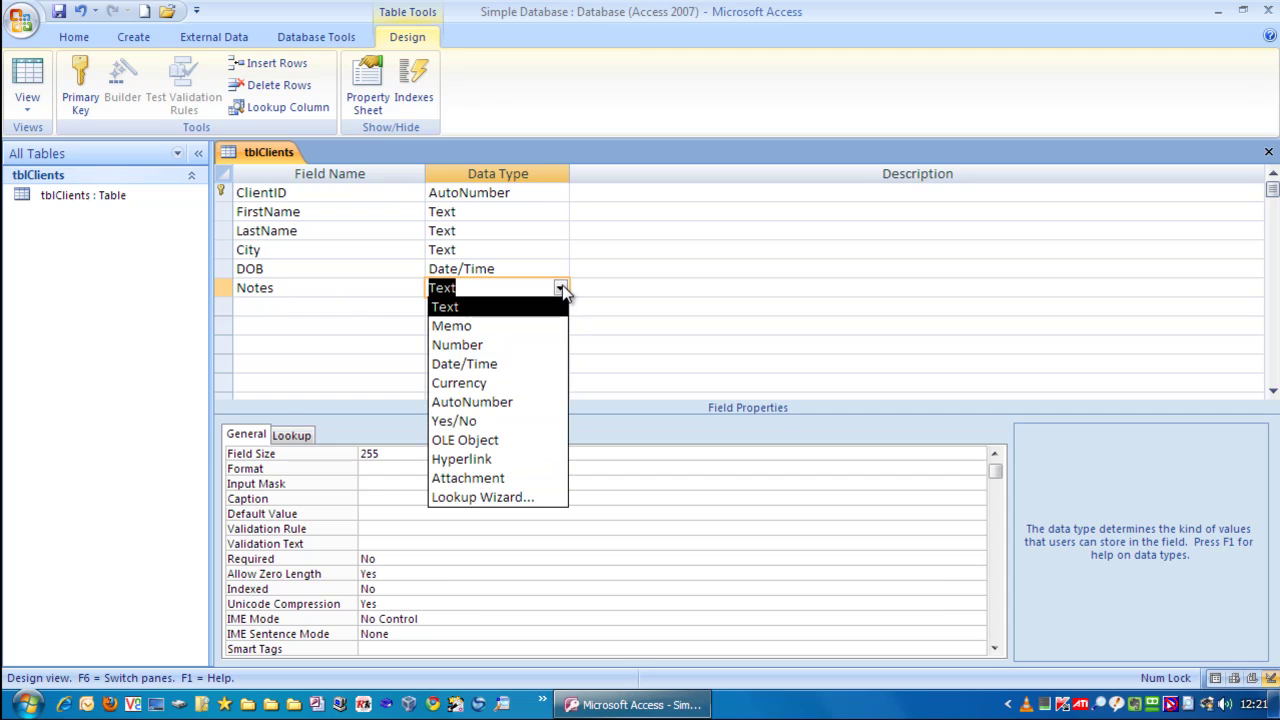
click(452, 326)
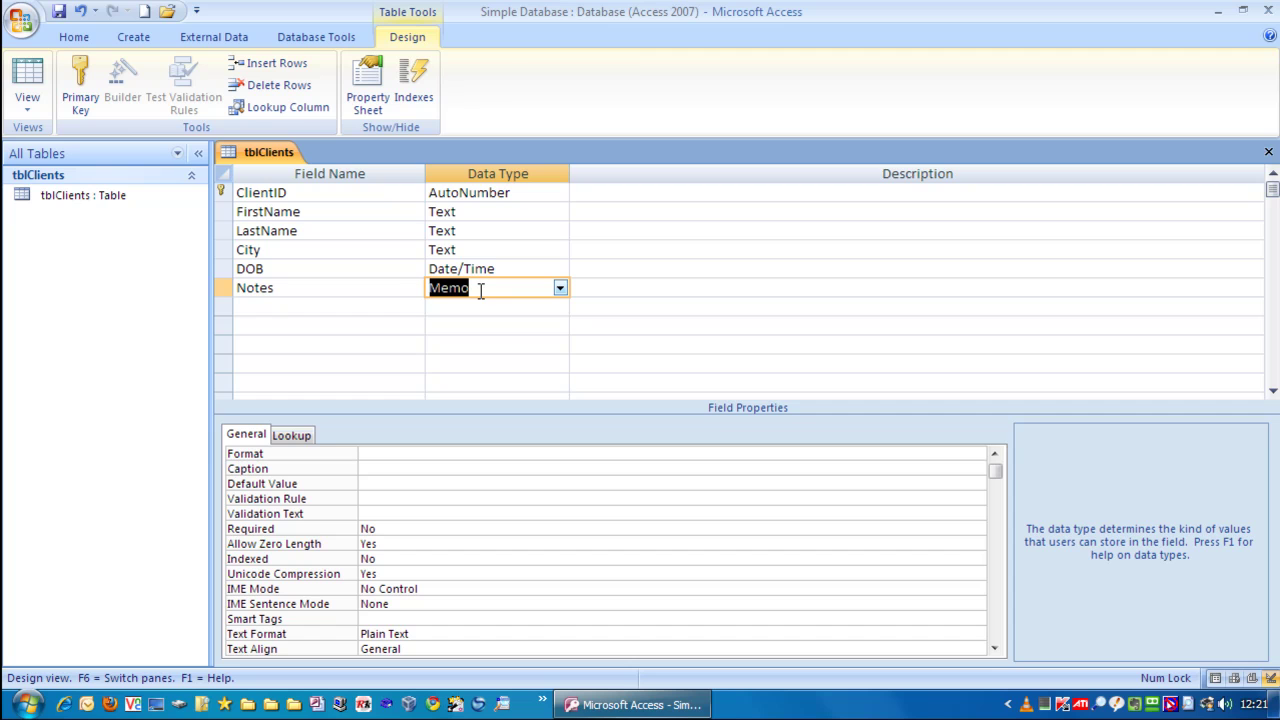
key(Tab)
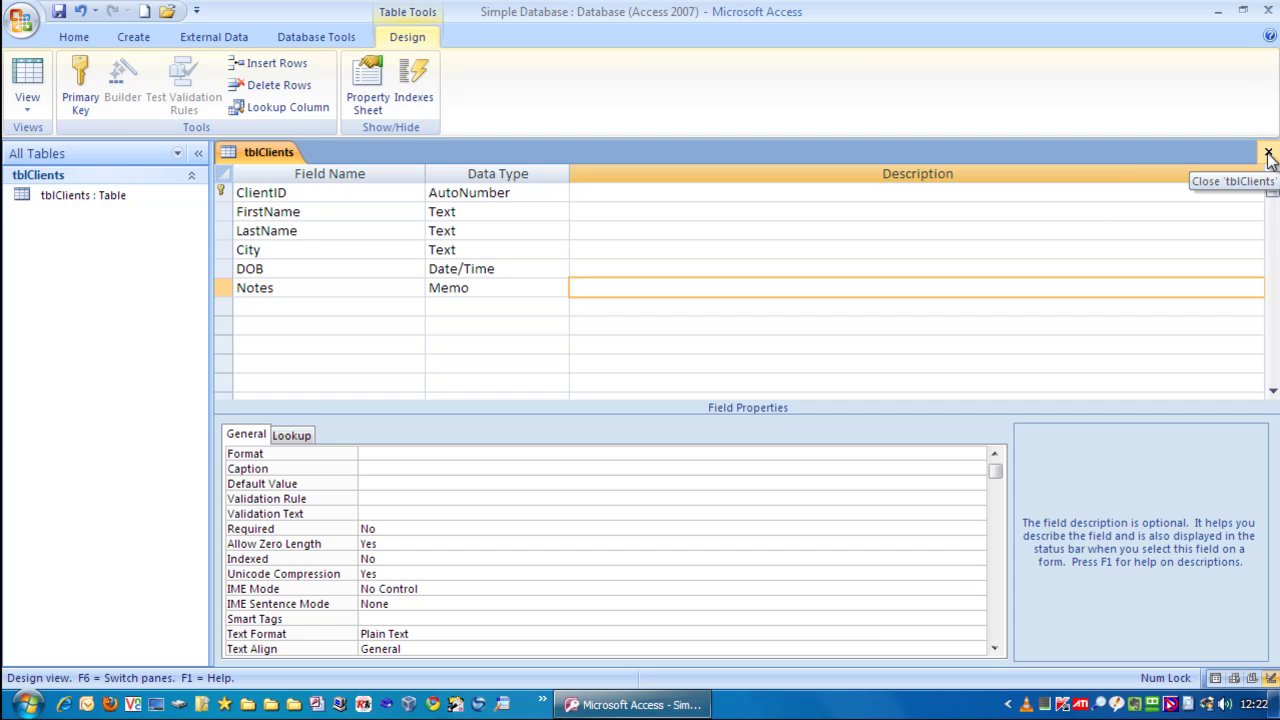
- Close the tblClients design view, choosing Yes to save the changes
right_click(268, 156)
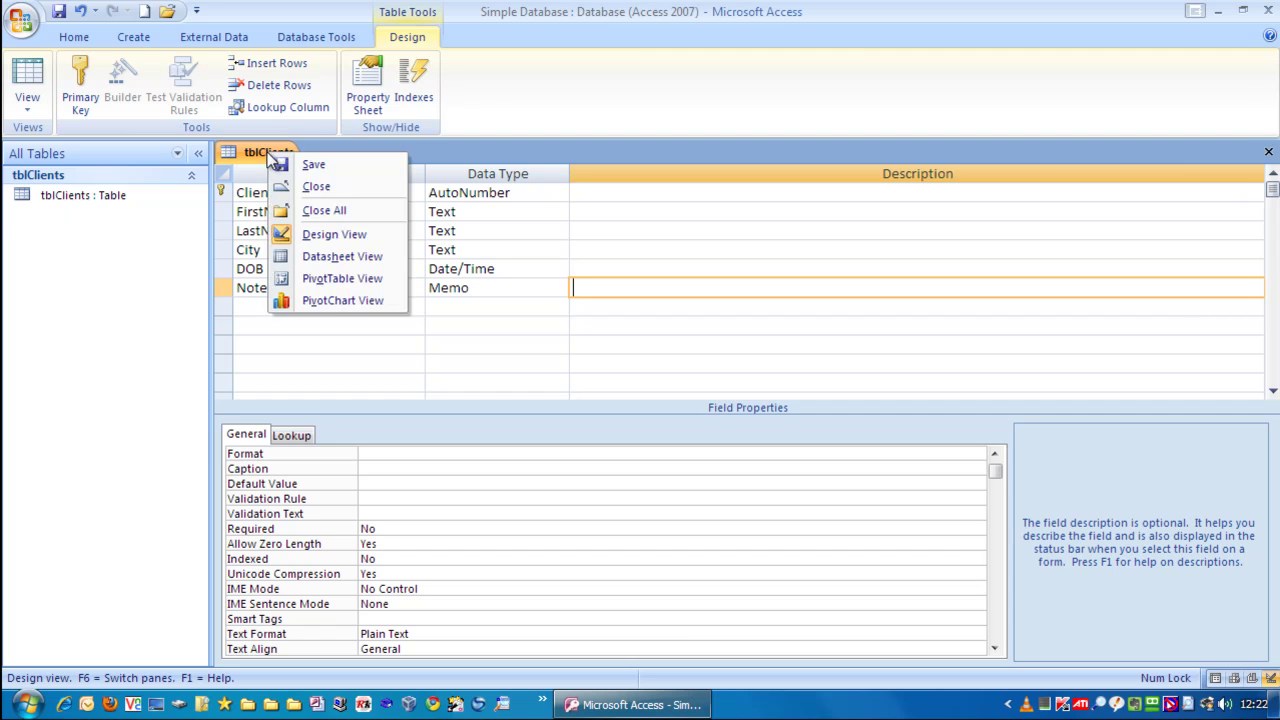
click(336, 187)
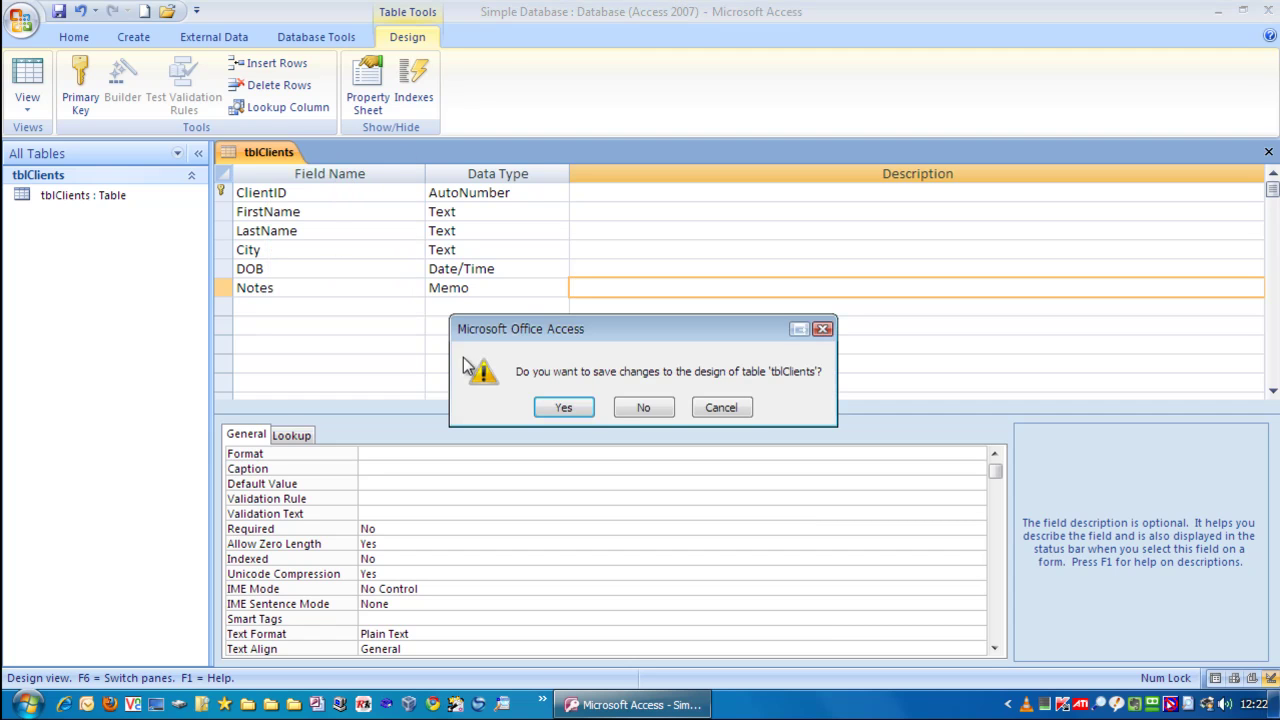
click(549, 410)
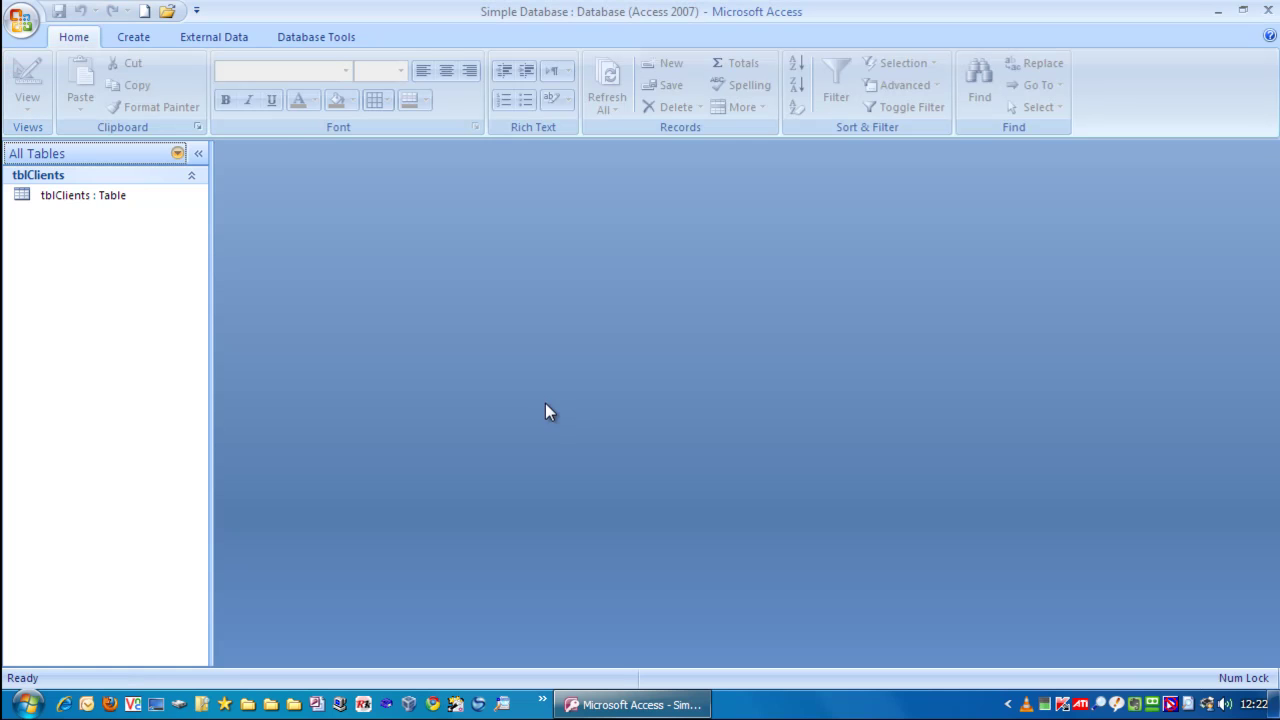
- Open tblClients from the Navigation Pane in Datasheet View, ready at the new record's ClientID
double_click(73, 195)
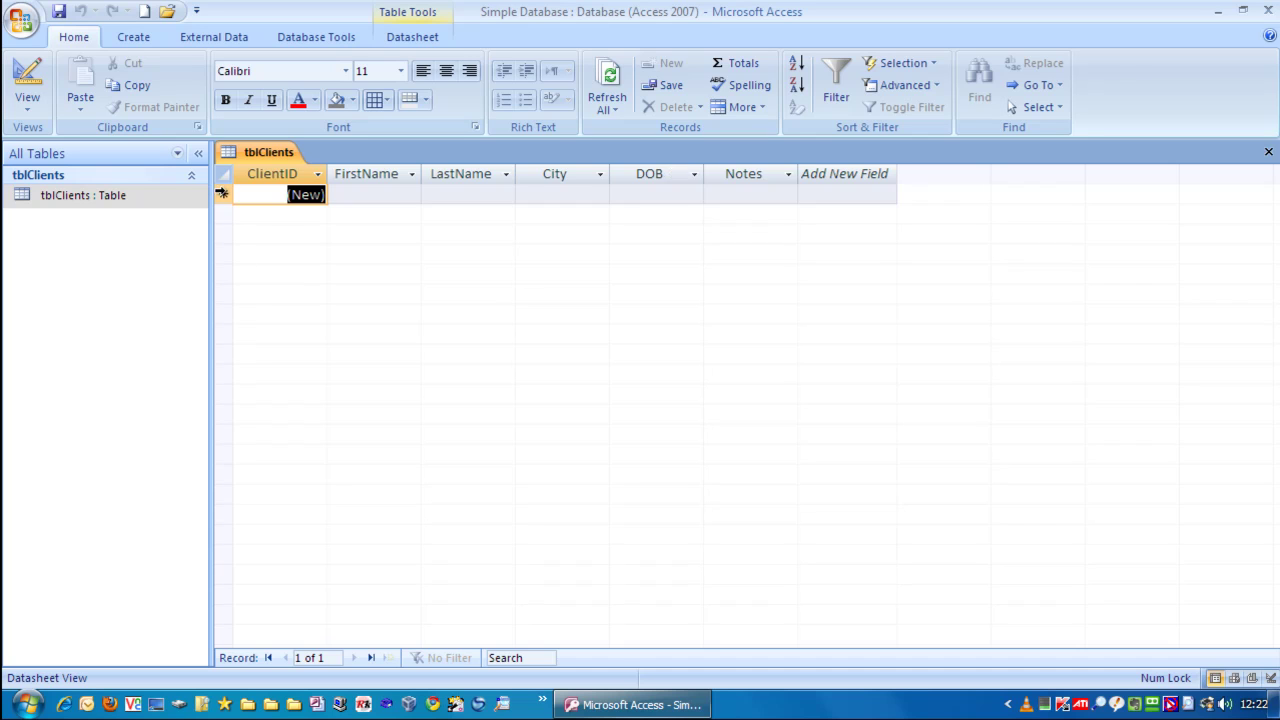
click(266, 195)
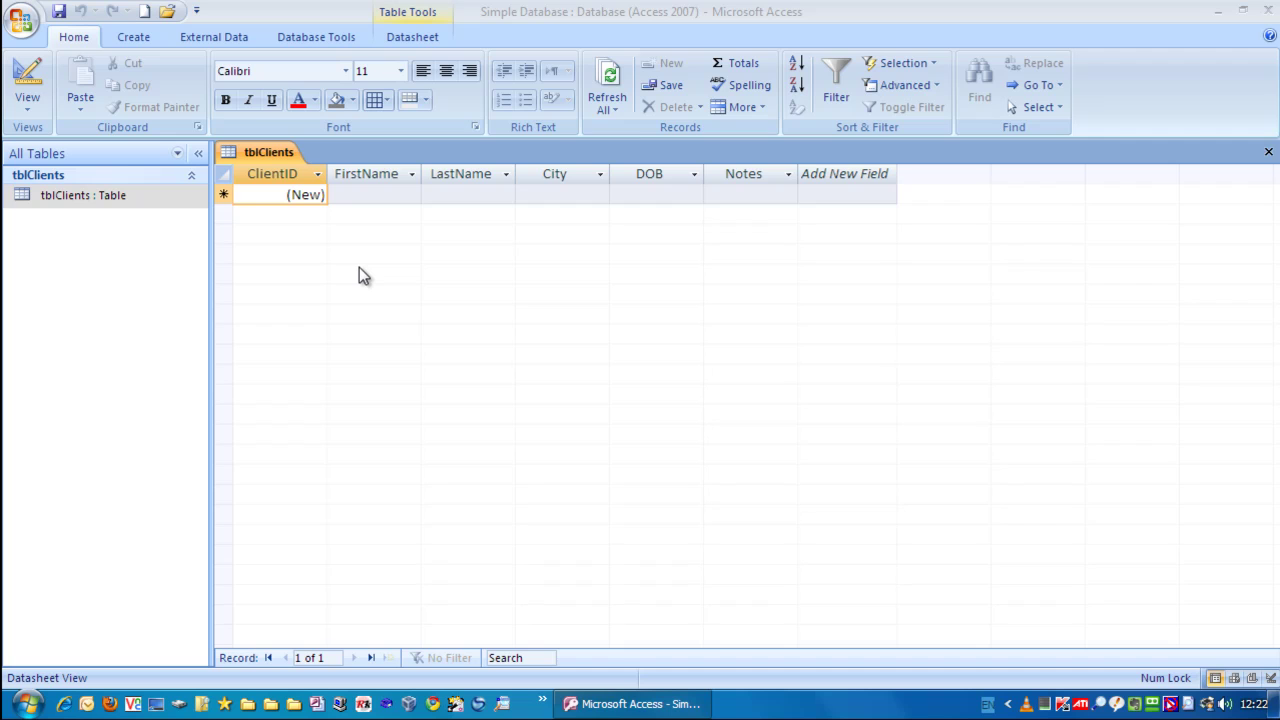
- Enter record 1 with the client's first and last name, City London, DOB 10/05/1990
click(275, 194)
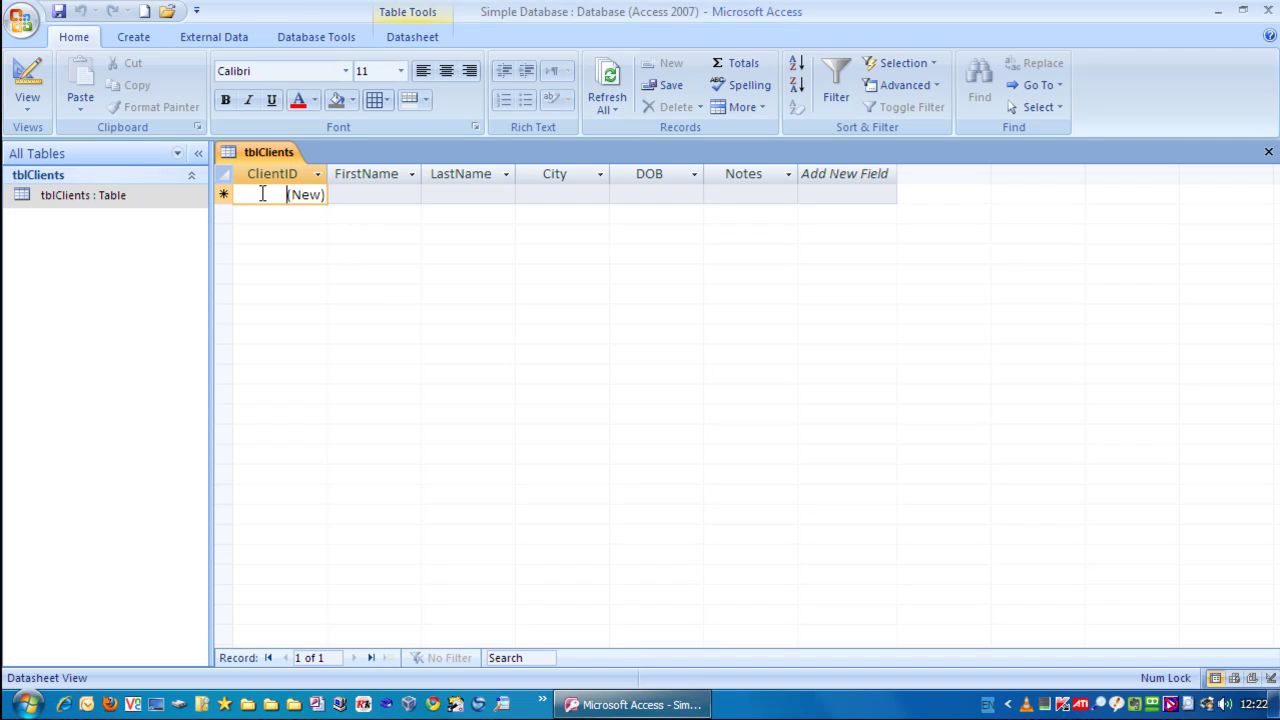
key(Tab)
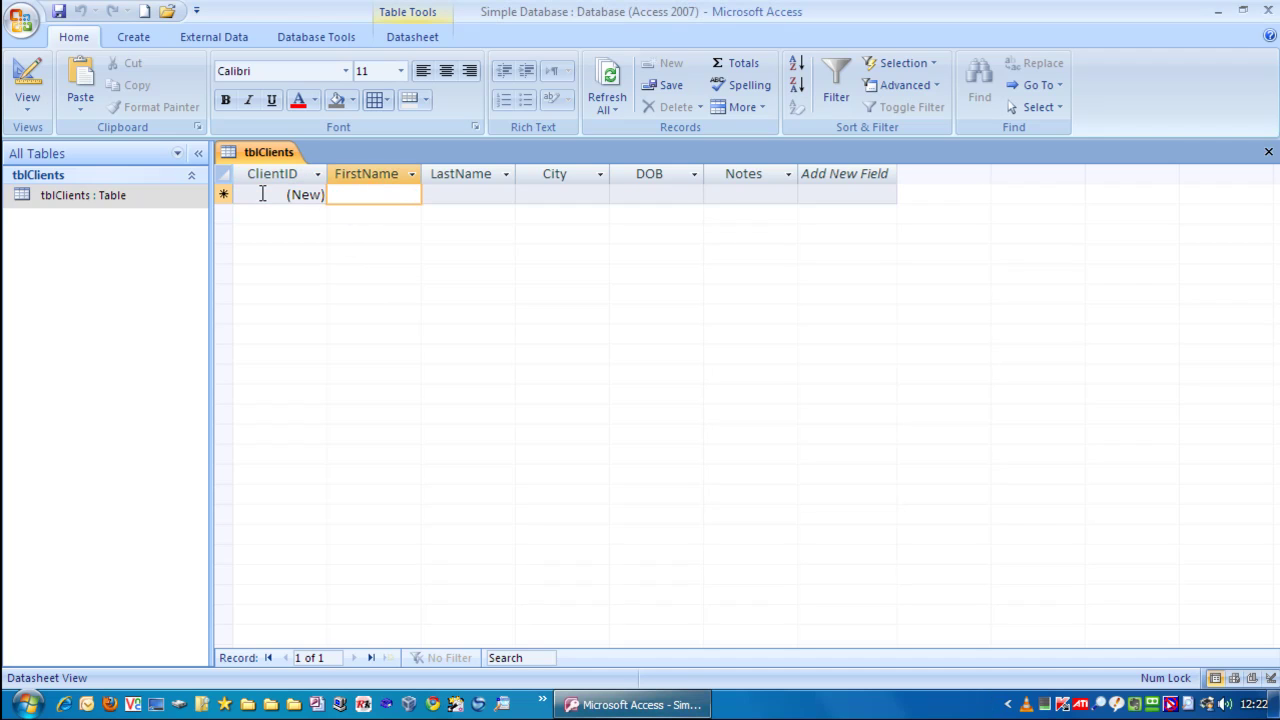
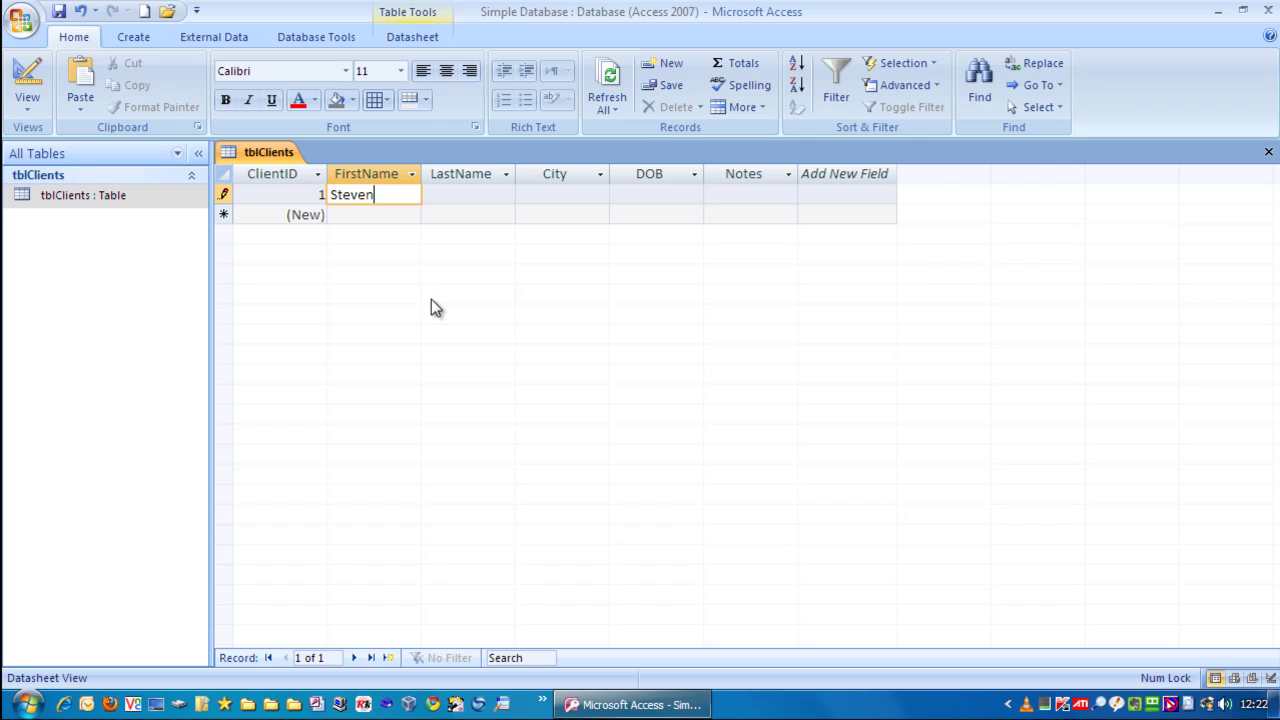
key(Tab)
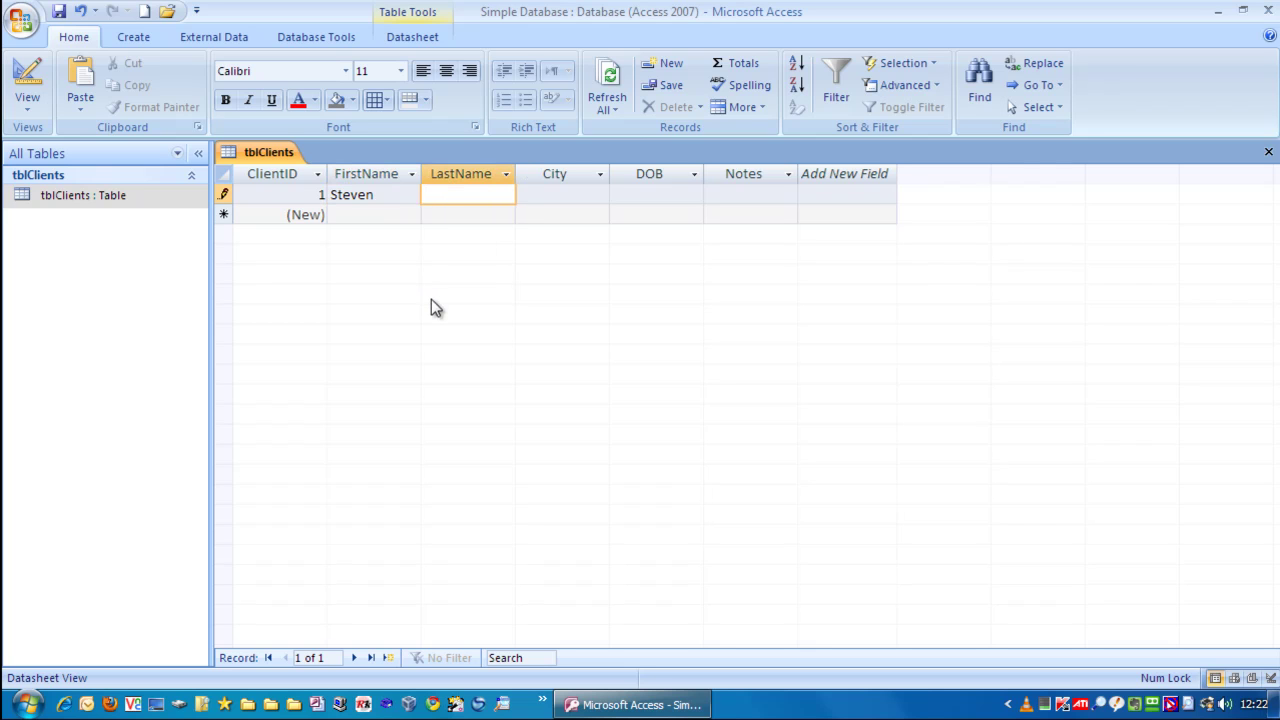
key(Tab)
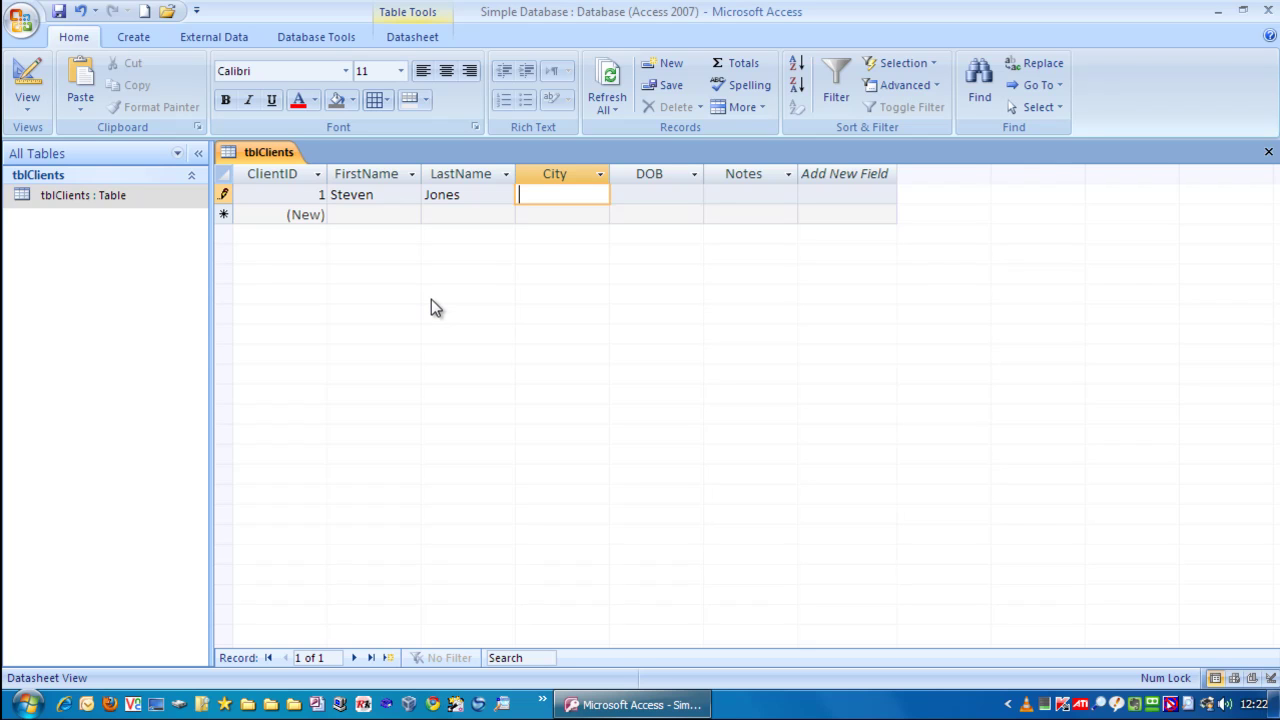
text(London)
key(Tab)
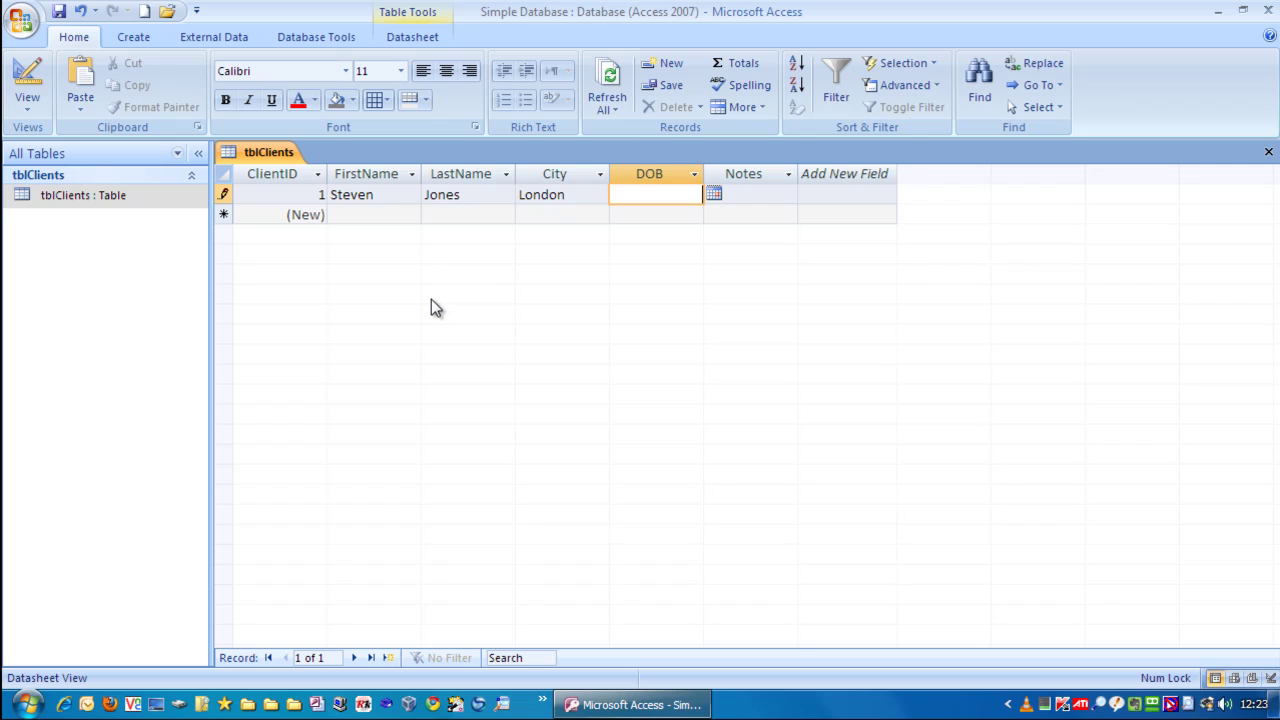
text(10/05/1990)
key(Tab)
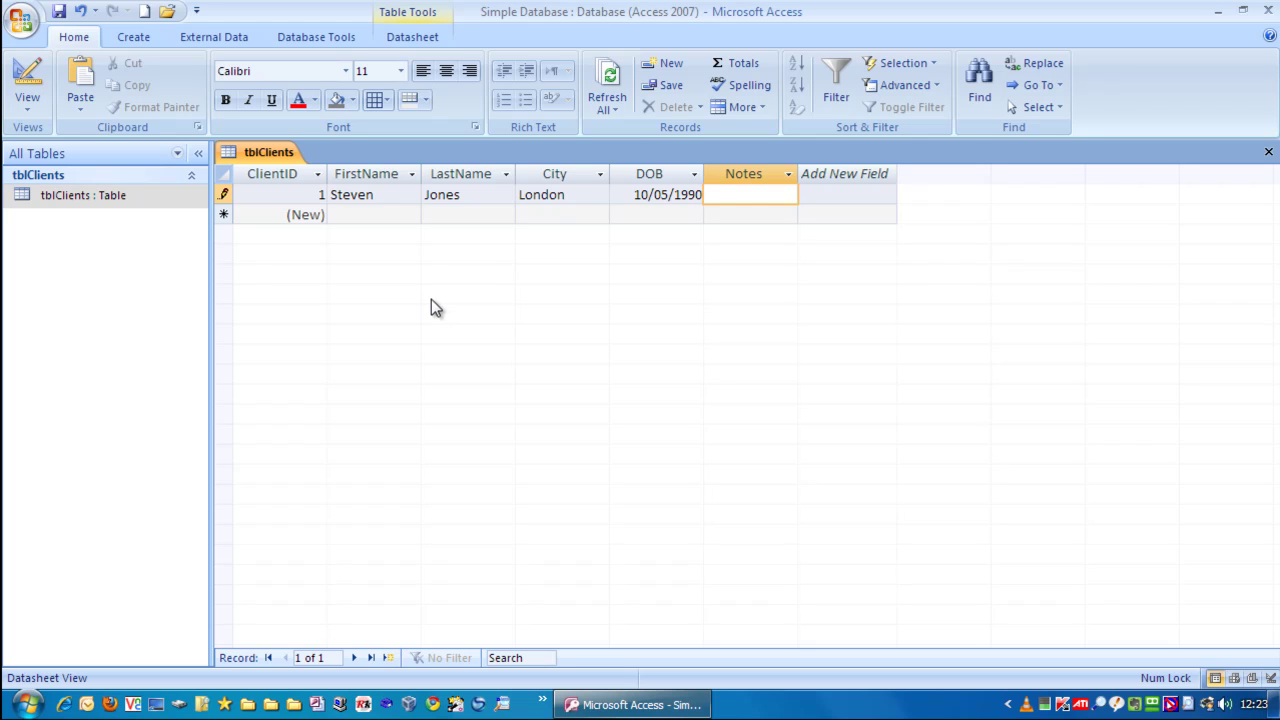
key(Tab)
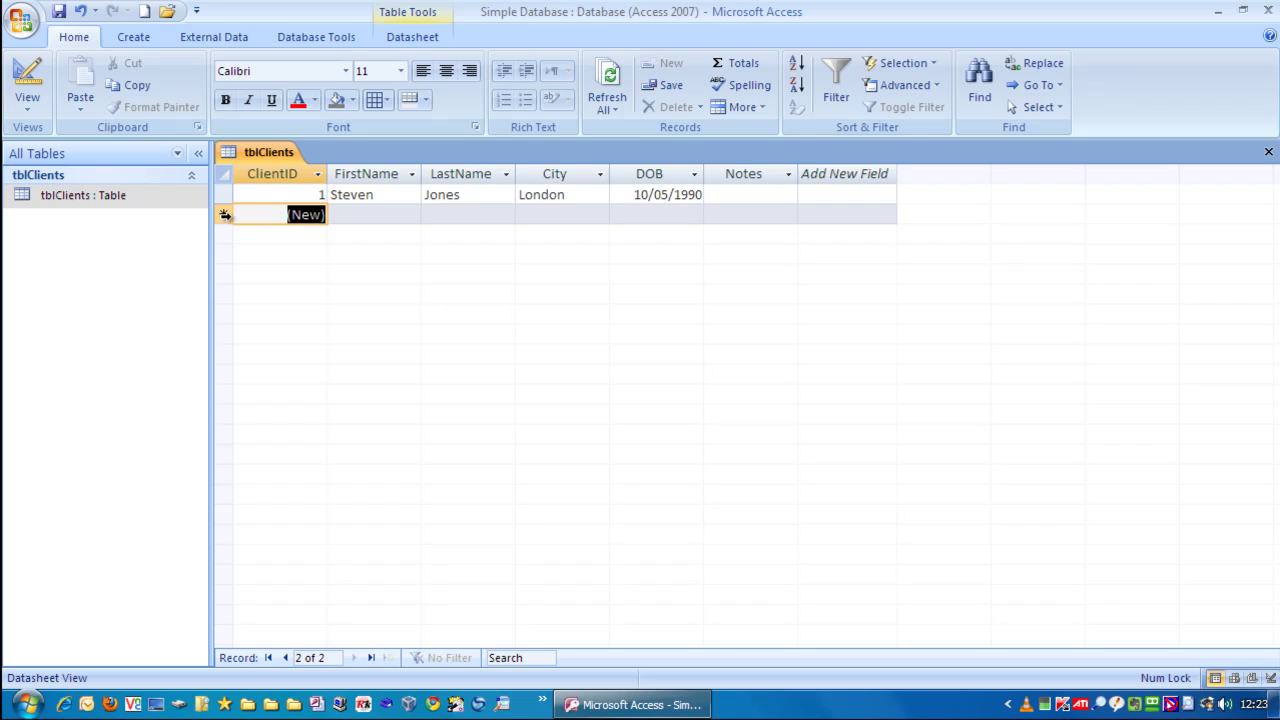
click(228, 194)
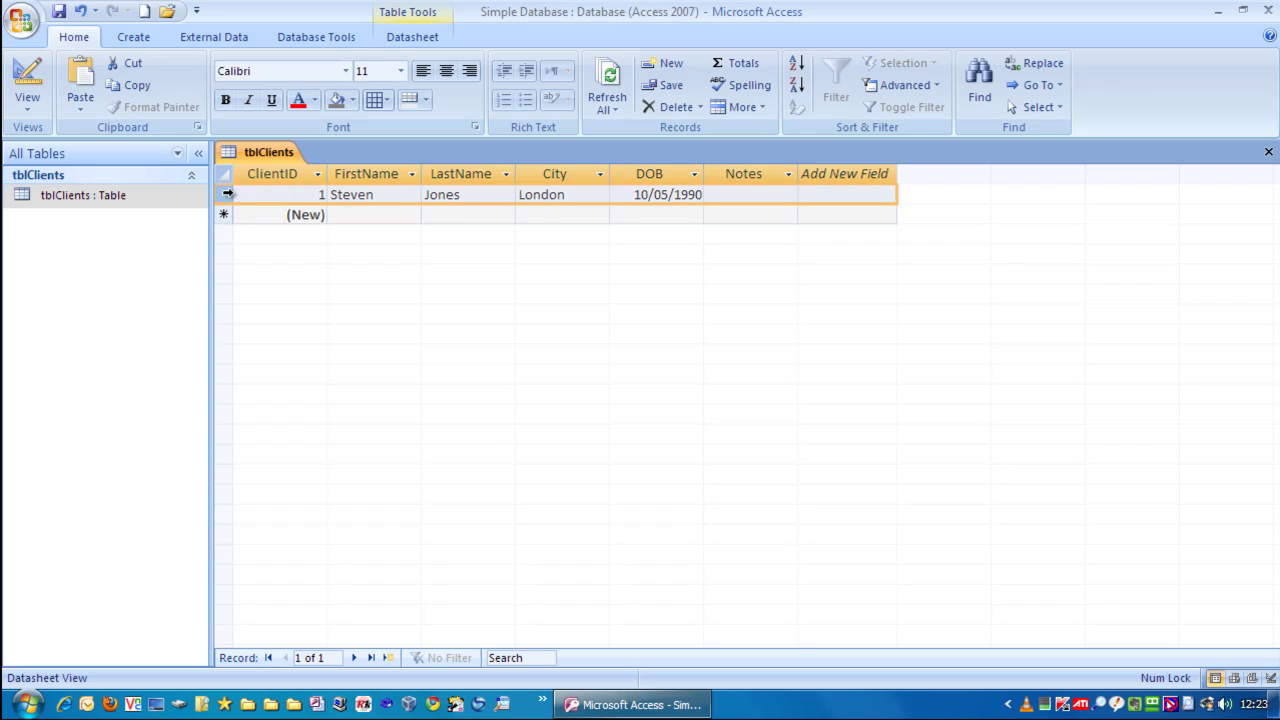
click(270, 215)
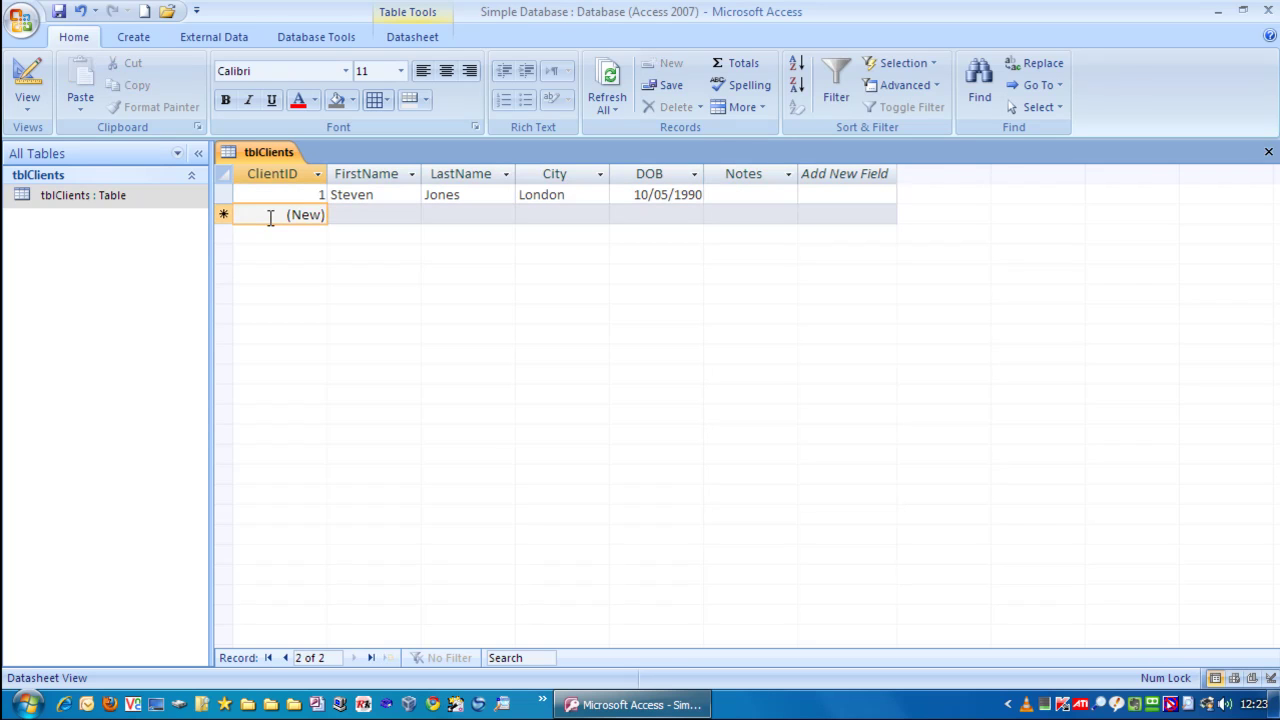
key(Tab)
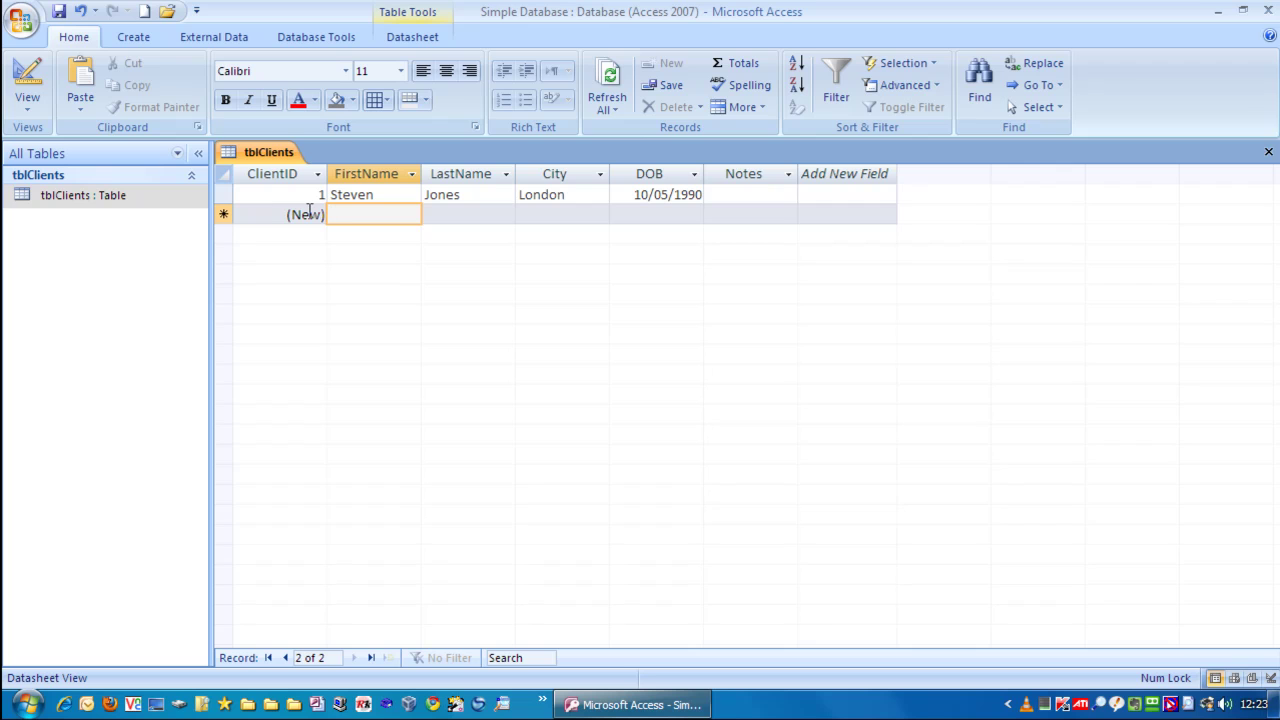
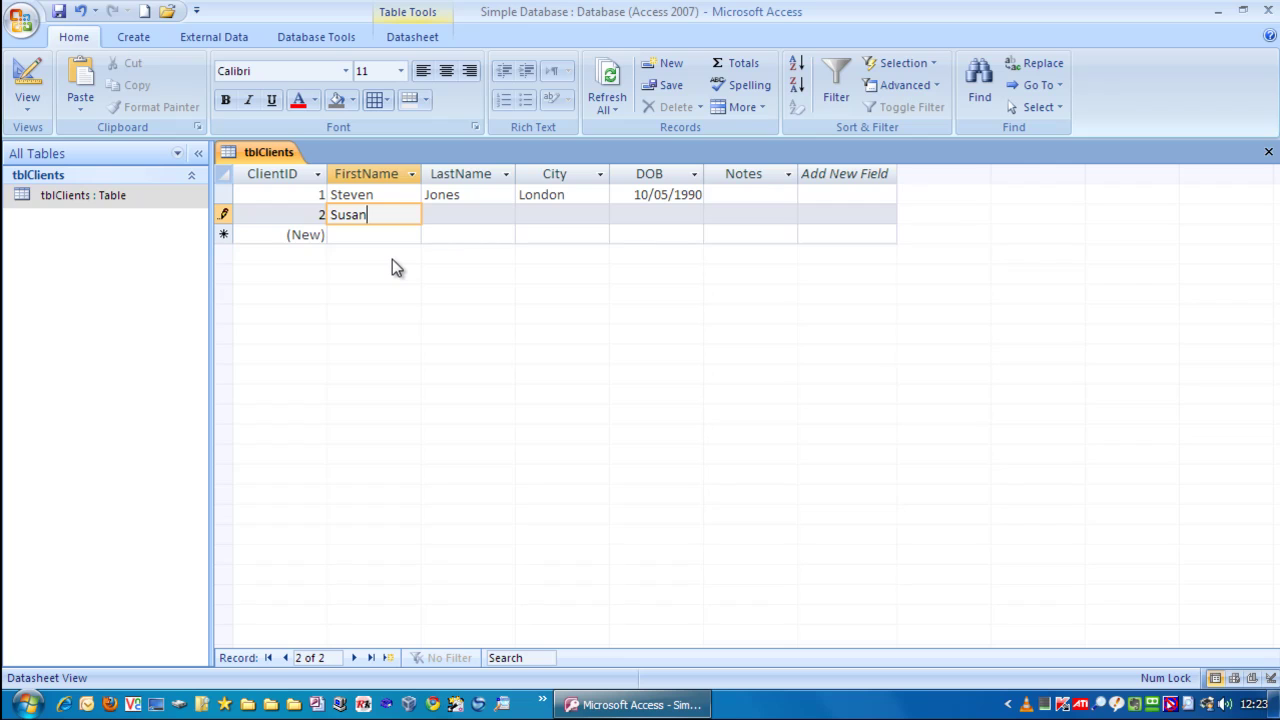
key(Tab)
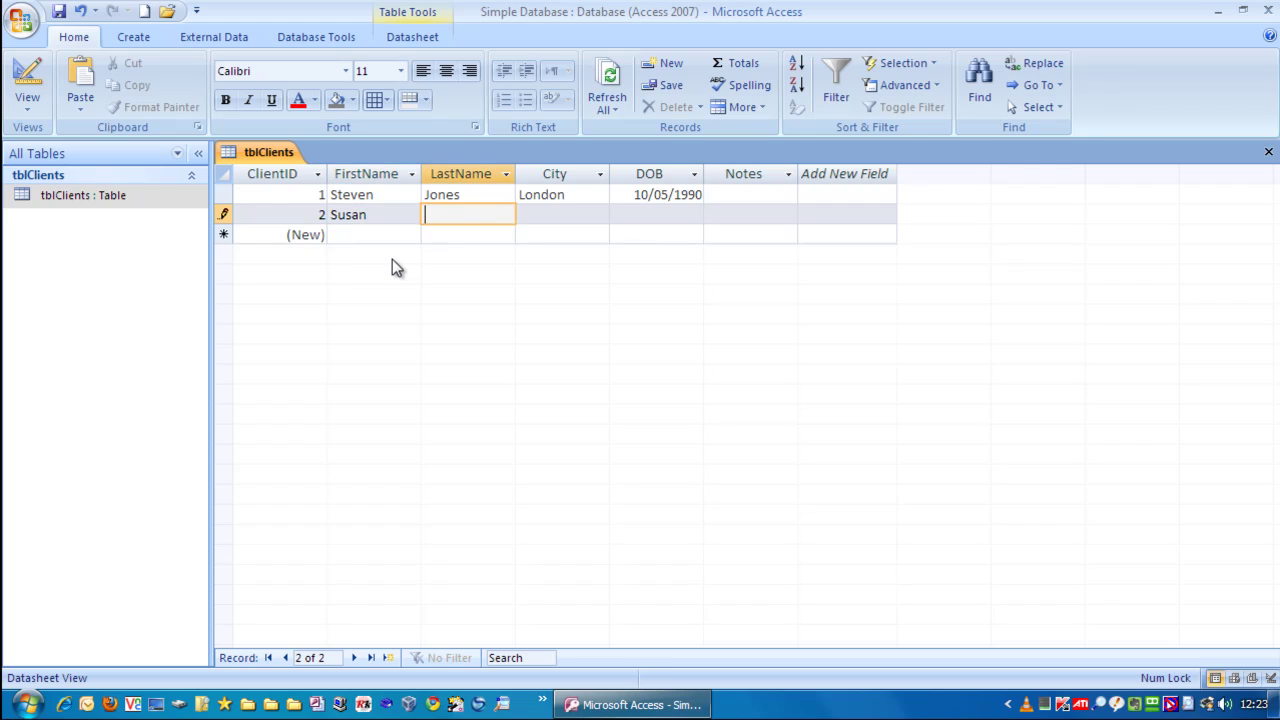
key(Tab)
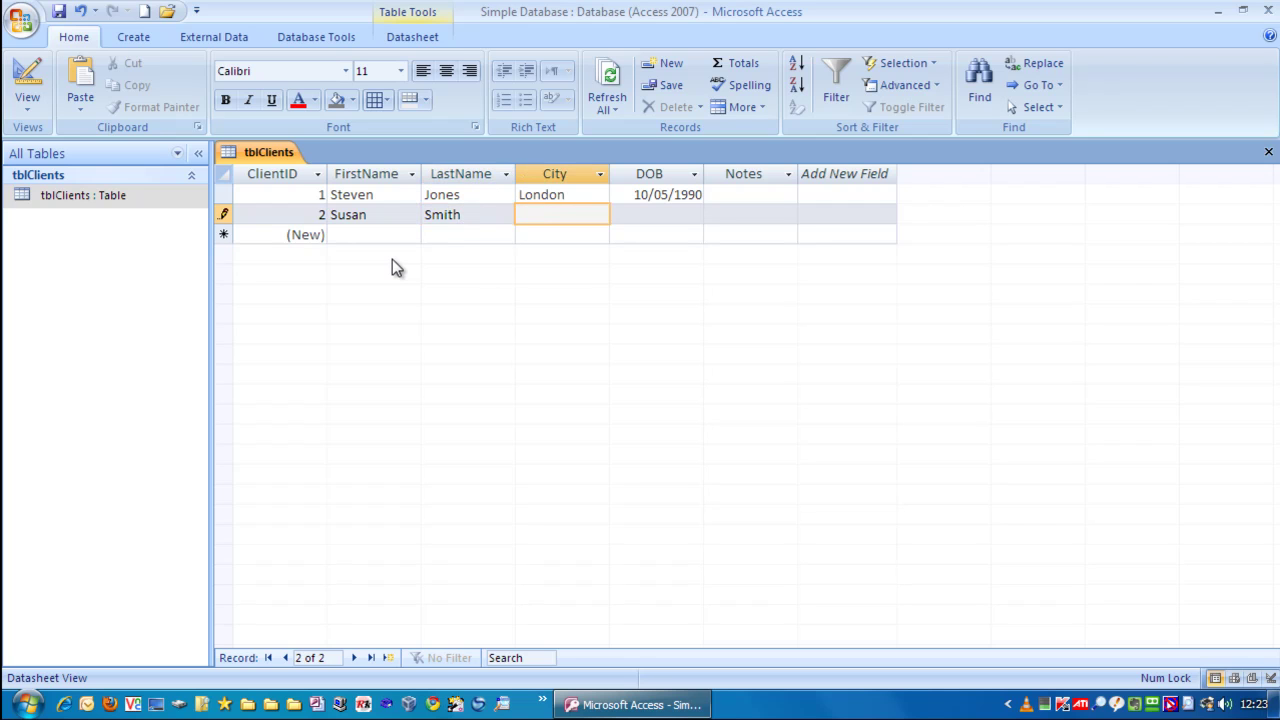
text(Brighton)
key(Tab)
text(11/)
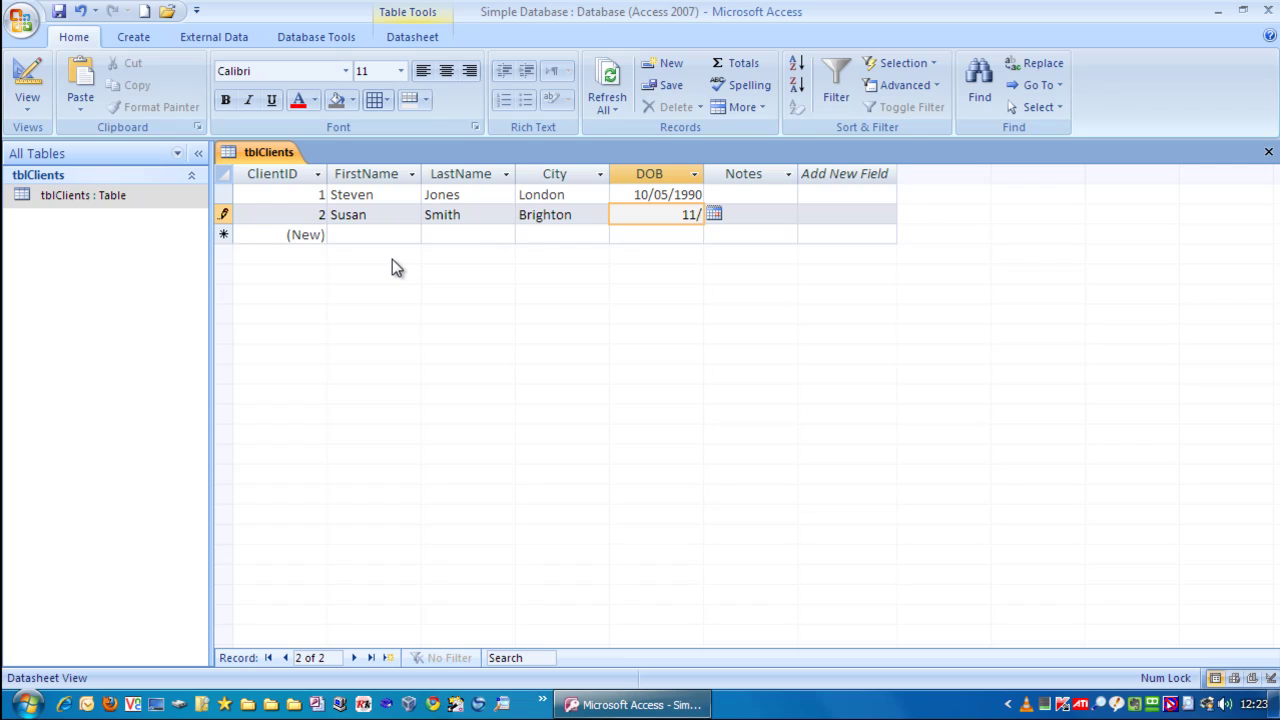
text(02/1980)
key(Tab)
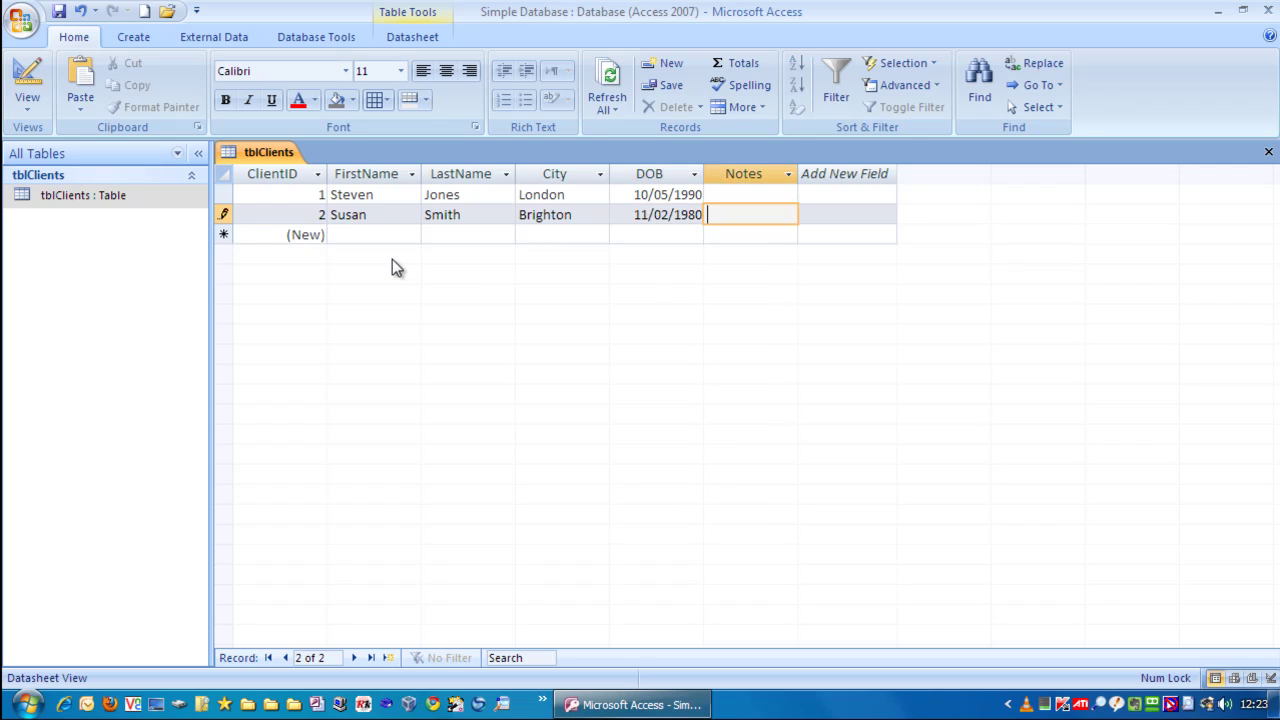
key(Tab)
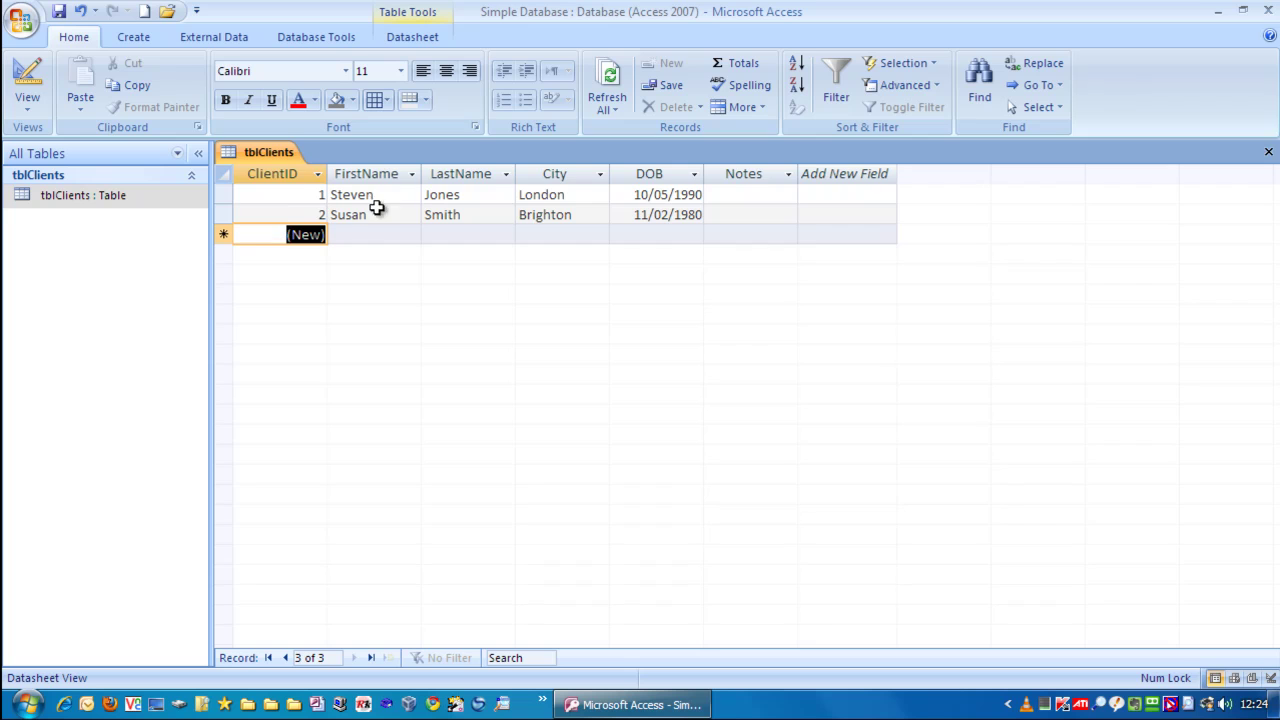
- Delete the final letter of record 1's FirstName and move to record 2 to save it
click(404, 193)
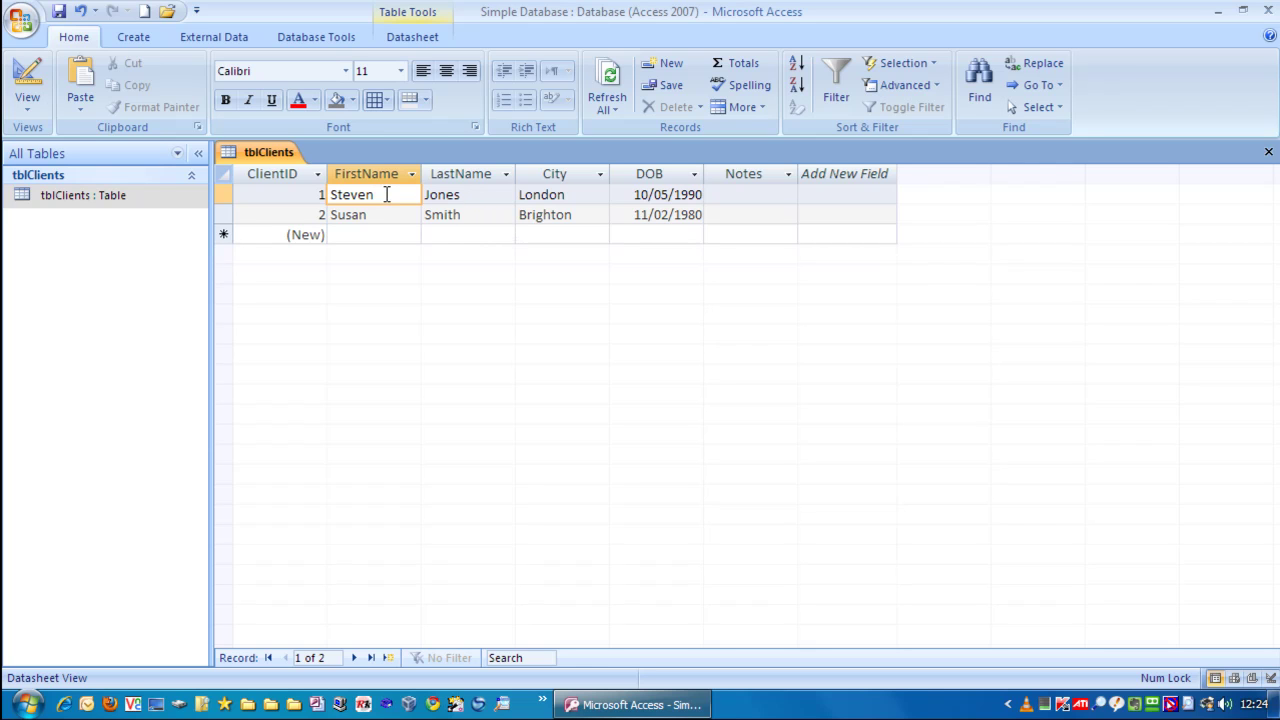
key(BackSpace)
click(388, 214)
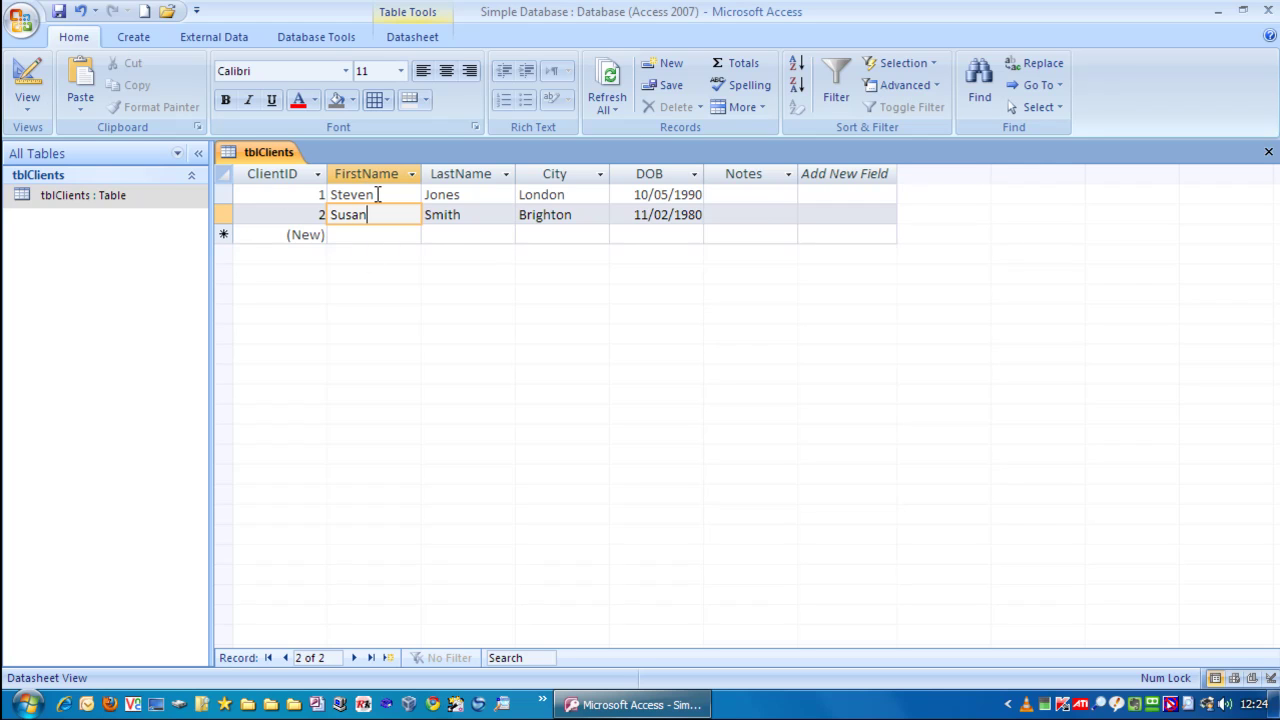
click(378, 195)
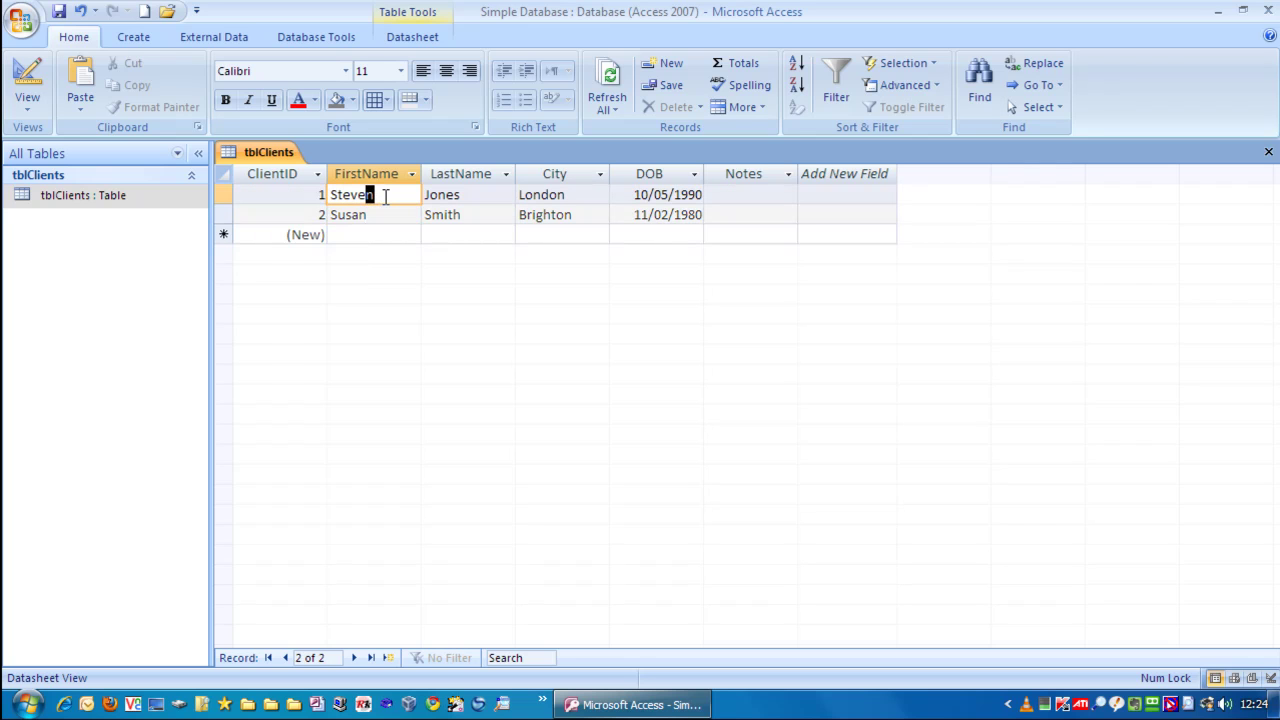
key(BackSpace)
click(377, 214)
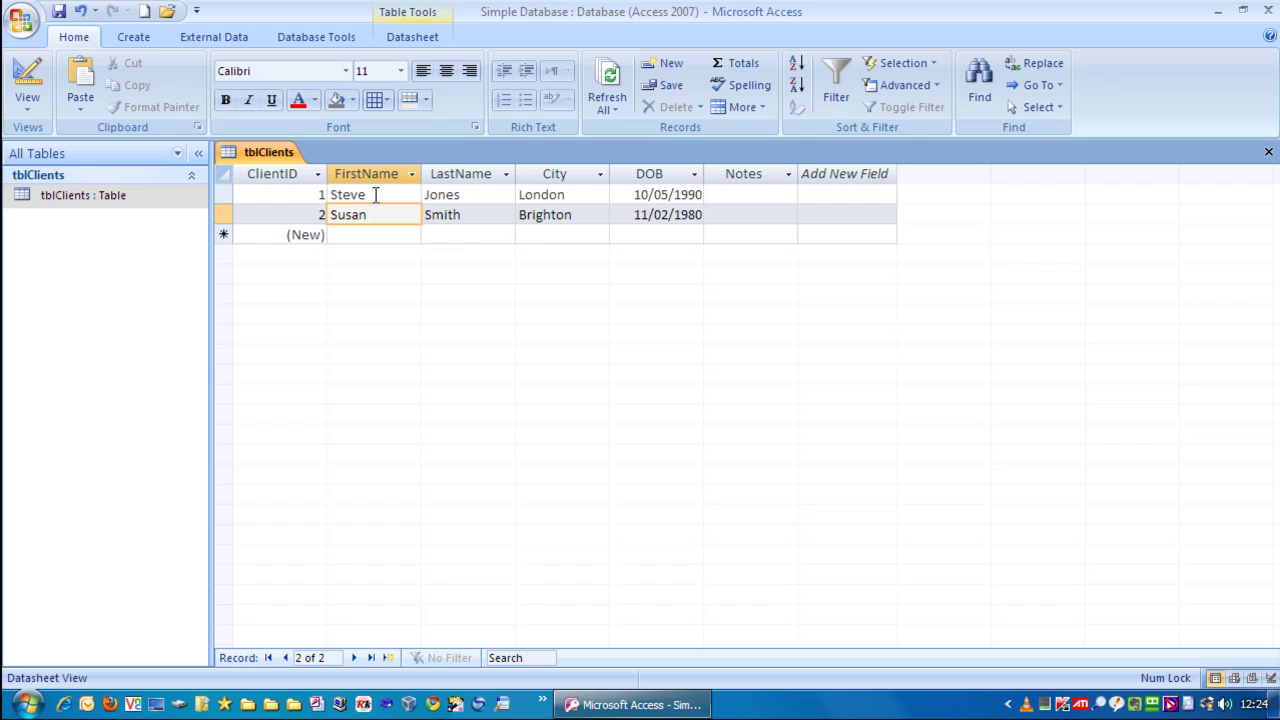